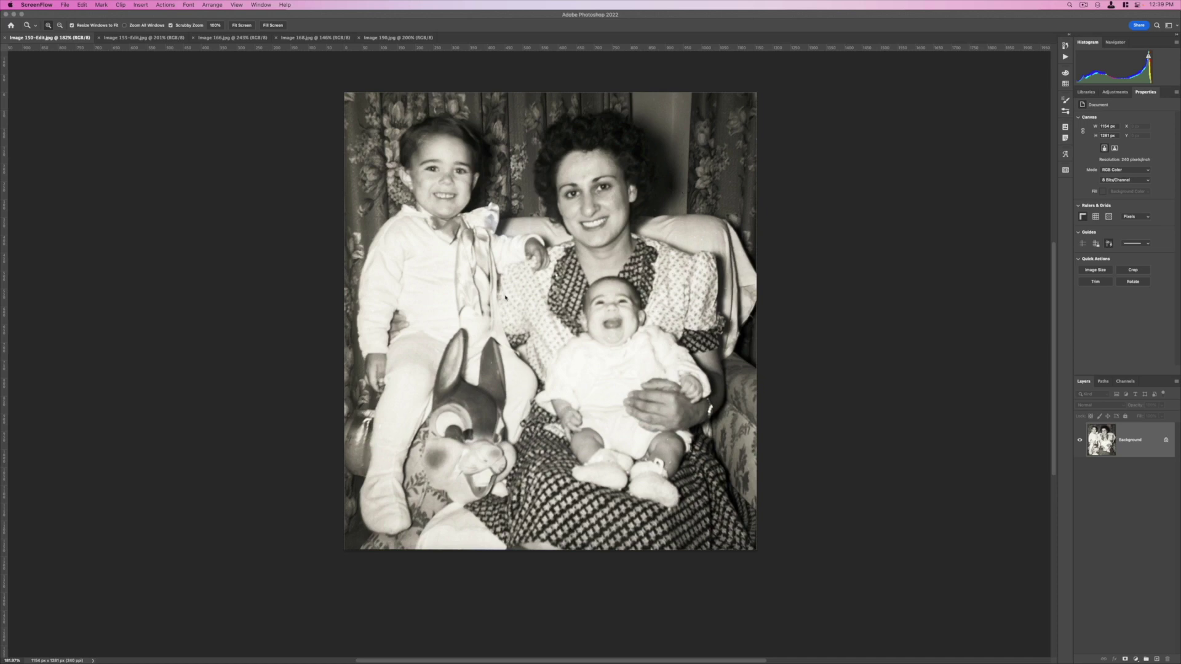
Enable the Colorize neural filter on the photo of the mother with two children
click(198, 111)
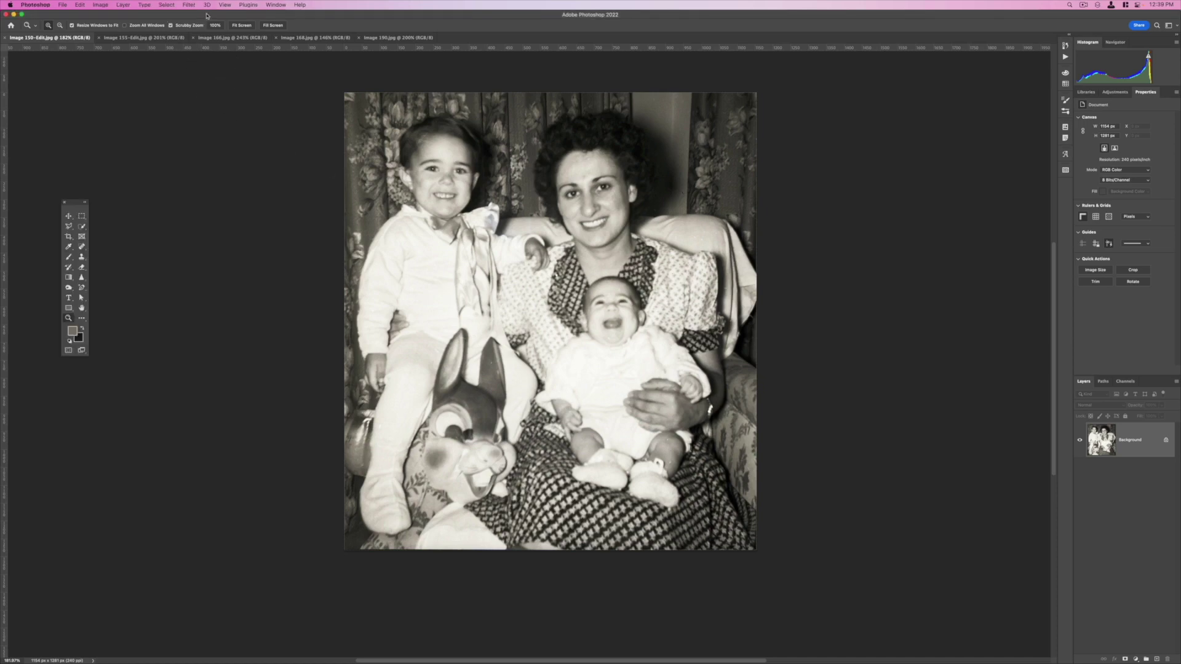
click(186, 4)
click(204, 41)
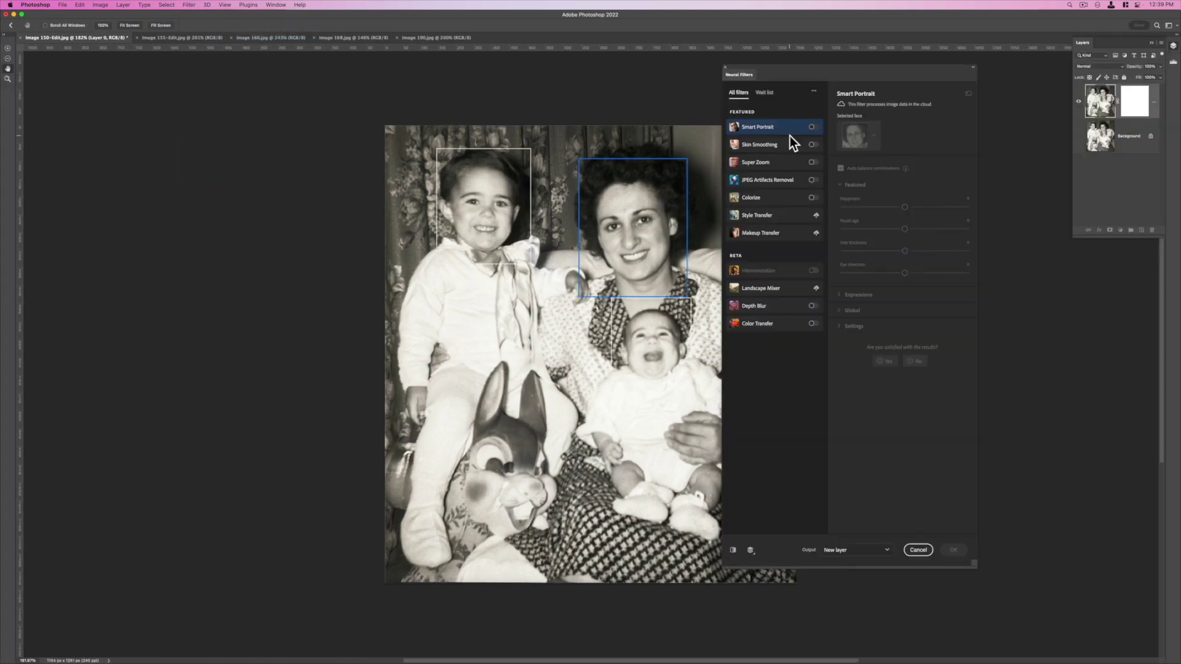
click(814, 198)
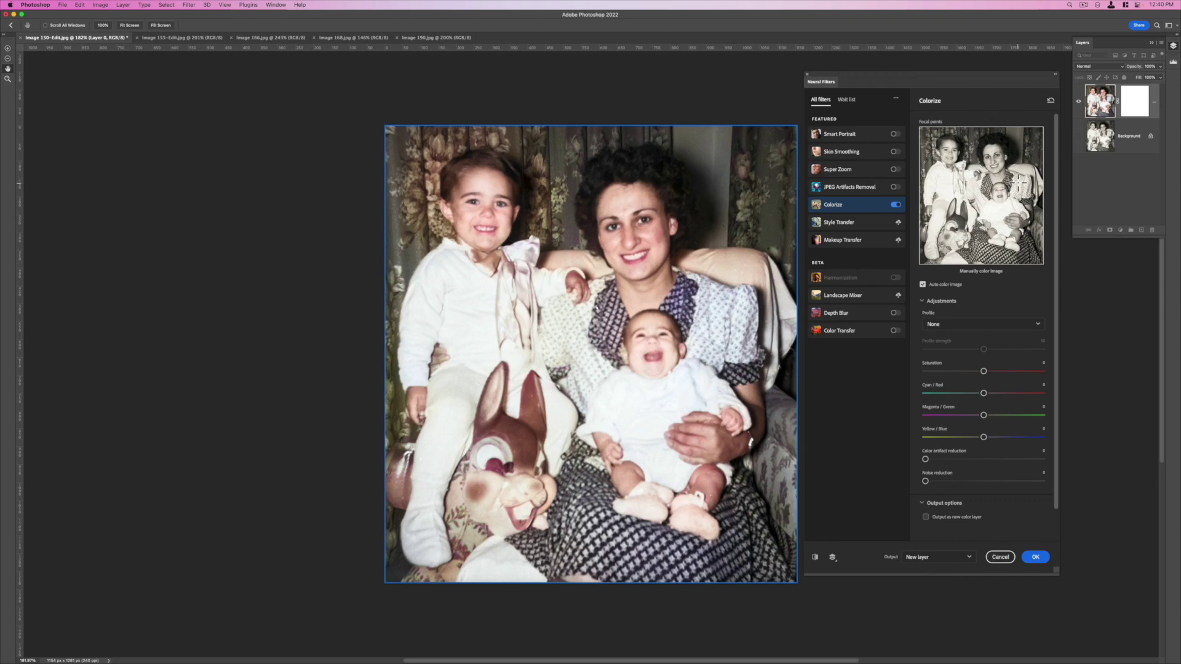
Add a focal point on the curtain at the photo's right edge and give it the muted red #824141
click(1036, 150)
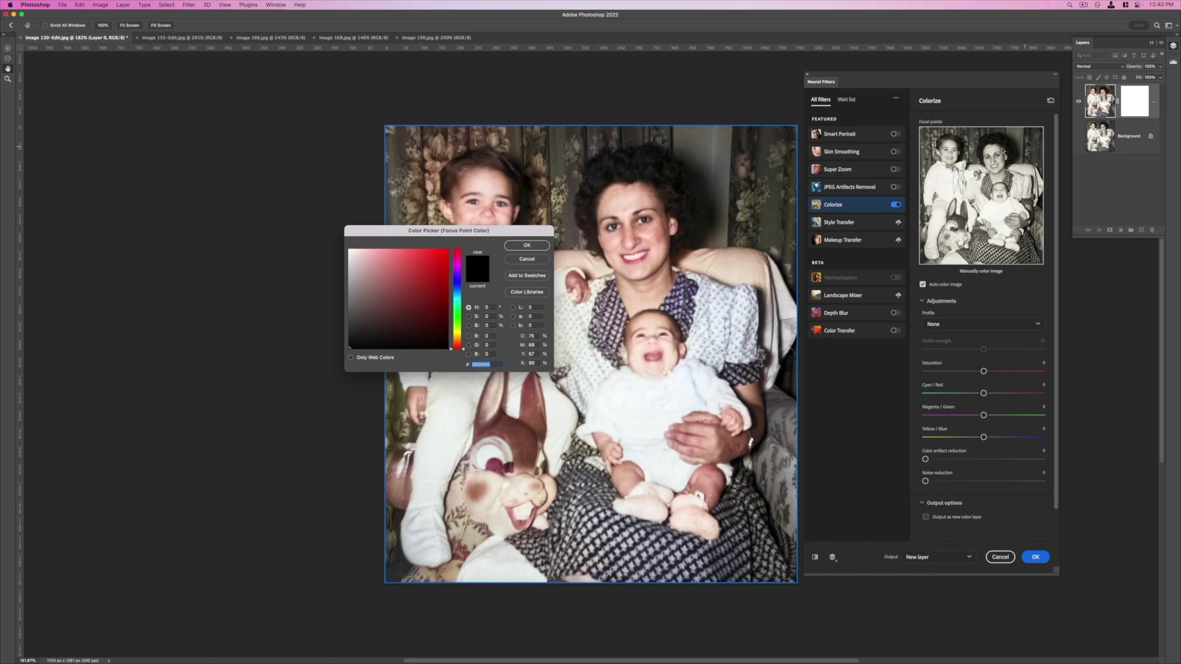
click(400, 307)
click(398, 298)
click(534, 246)
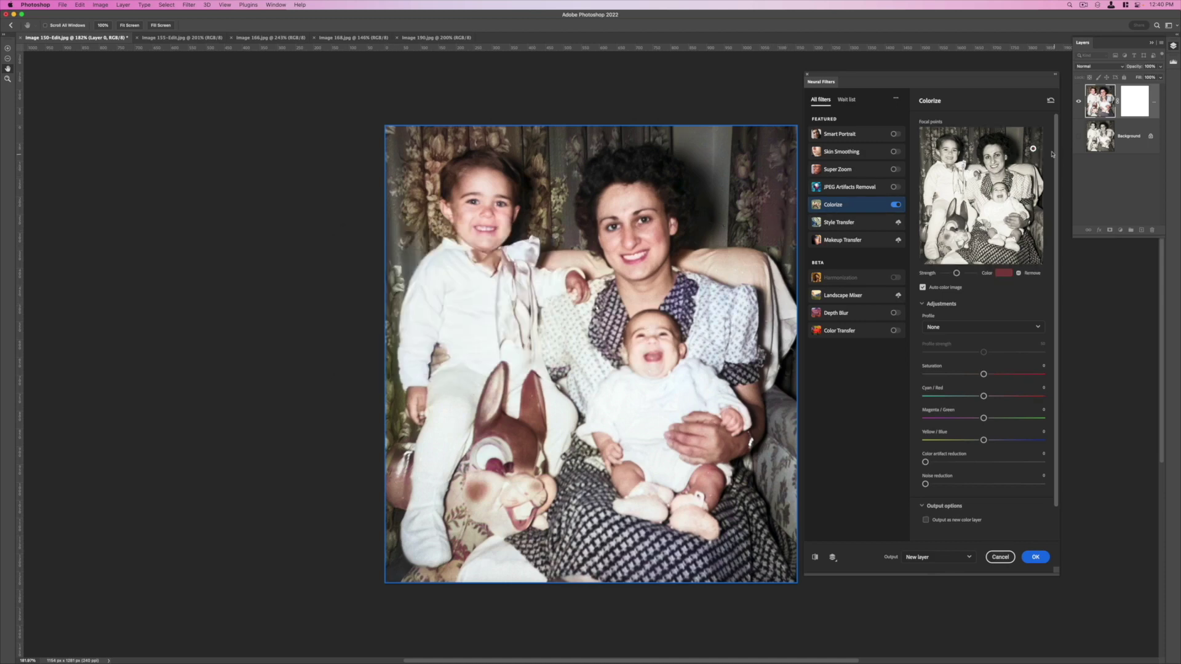
Add red focal points on the middle and left curtains, using darker red #6F3737 and slightly higher strength for the left side
click(972, 138)
click(923, 155)
click(1003, 273)
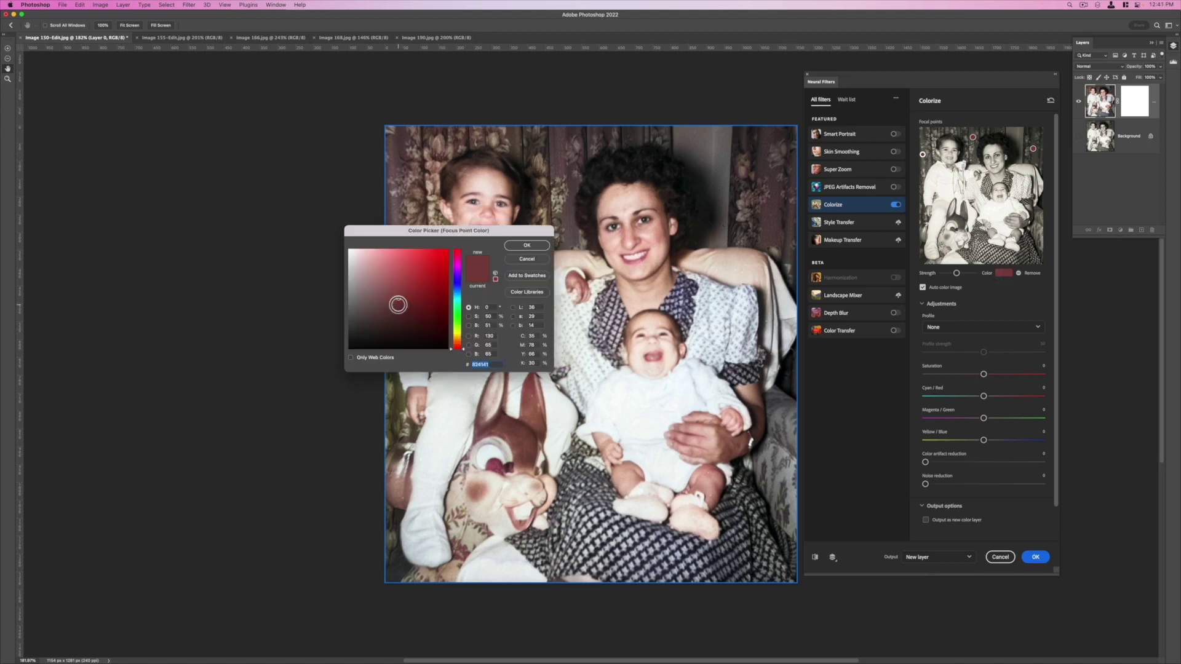
click(400, 305)
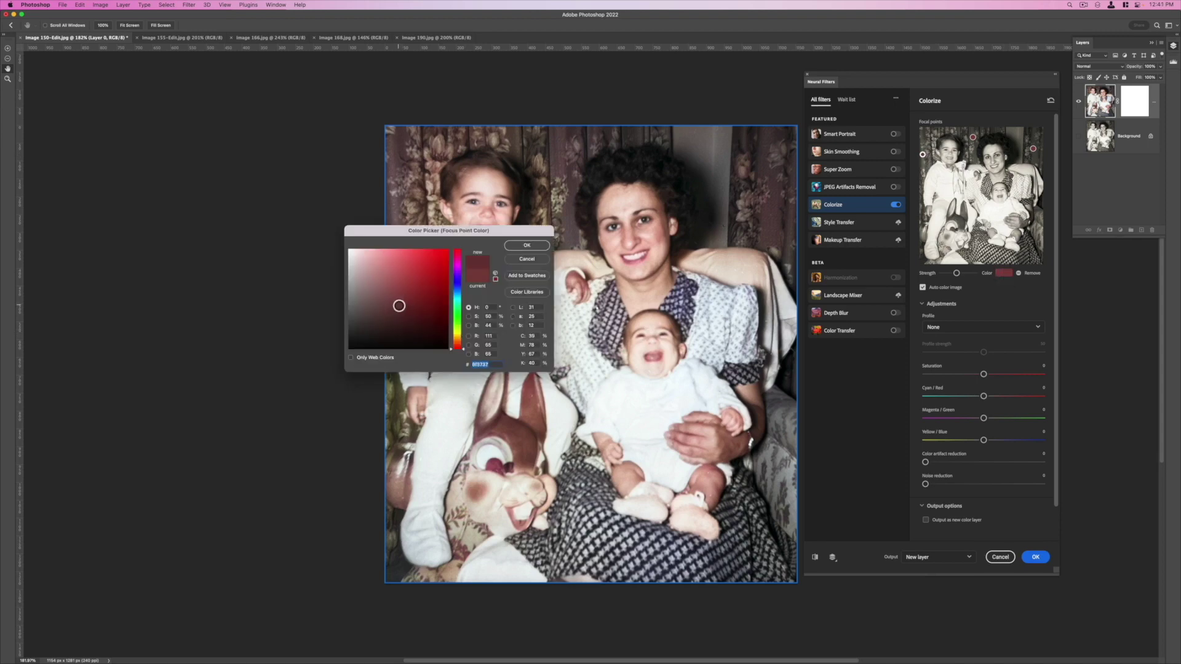
click(527, 245)
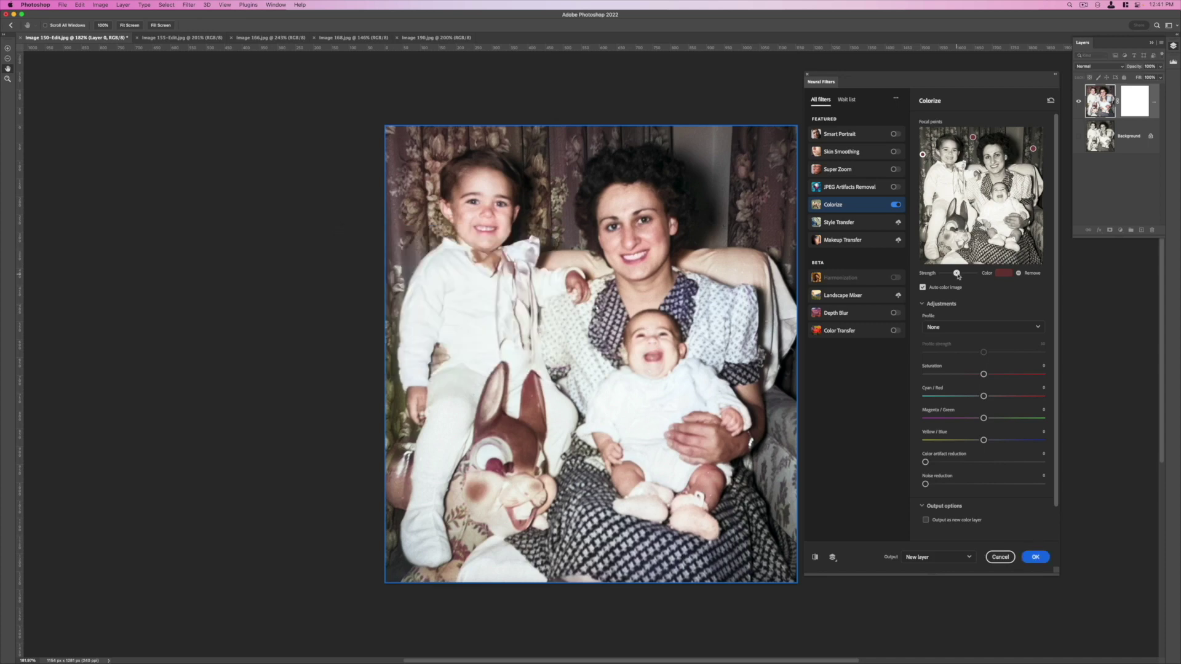
drag(957, 273, 959, 275)
click(923, 169)
Add a focal point on the boy's shirt and color it muted blue #37536F
click(944, 186)
click(944, 183)
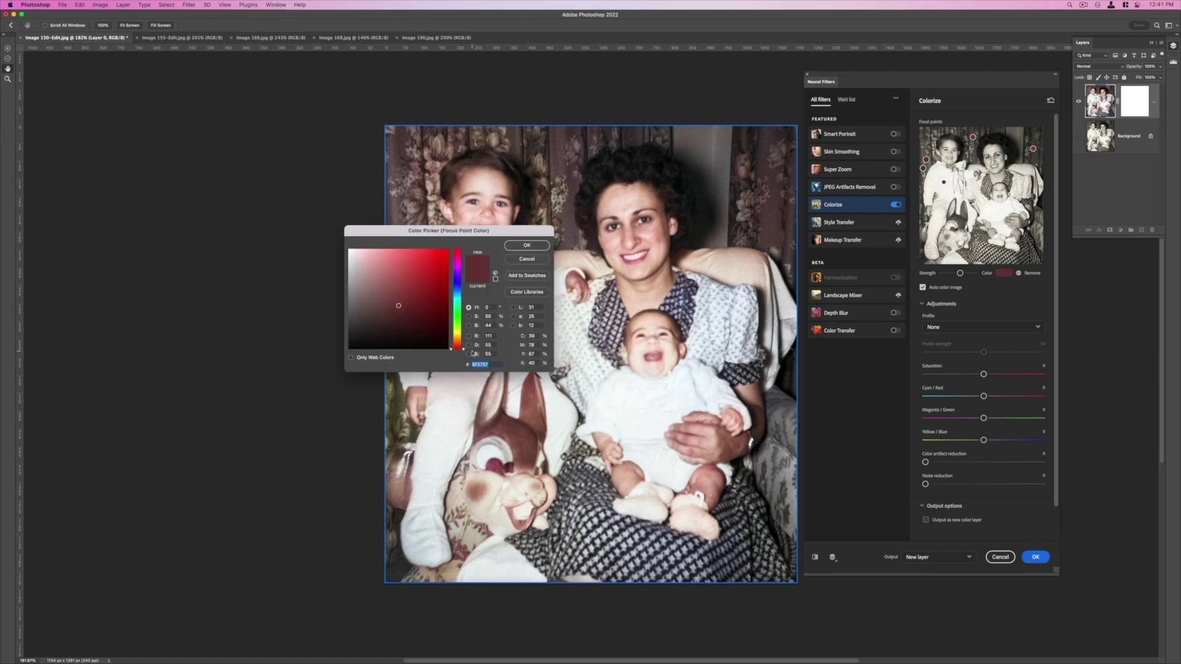
drag(464, 351, 462, 291)
click(526, 245)
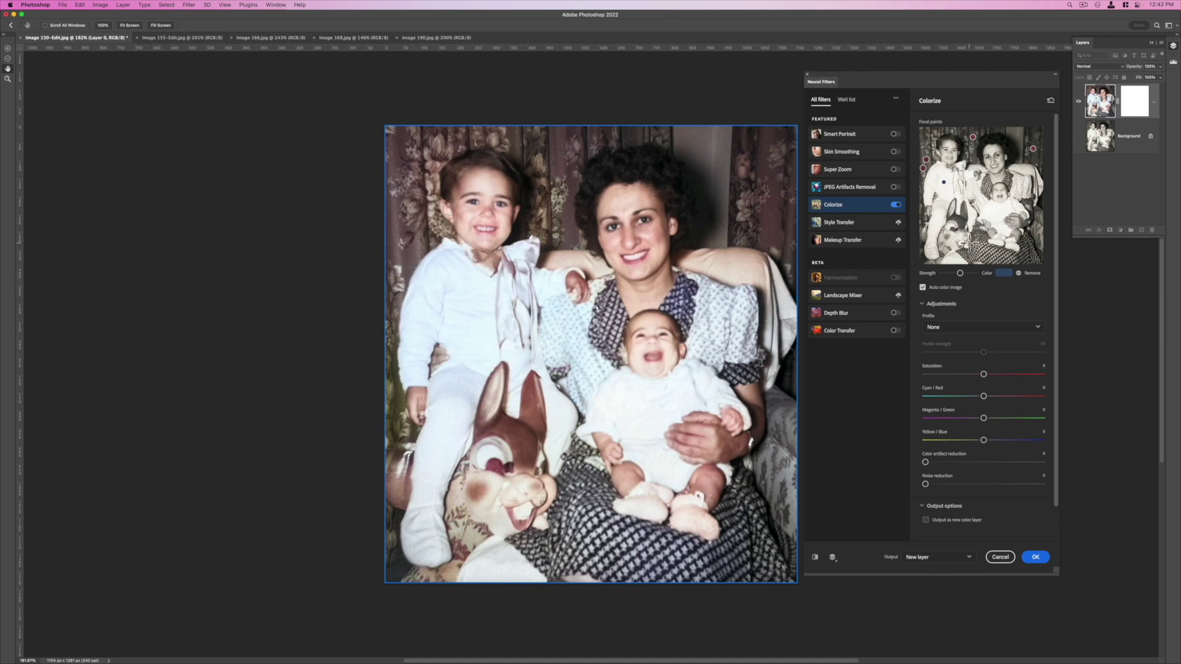
Add focal points on the boy's bow and its hanging ribbon and color them light yellow-green
click(951, 168)
click(952, 167)
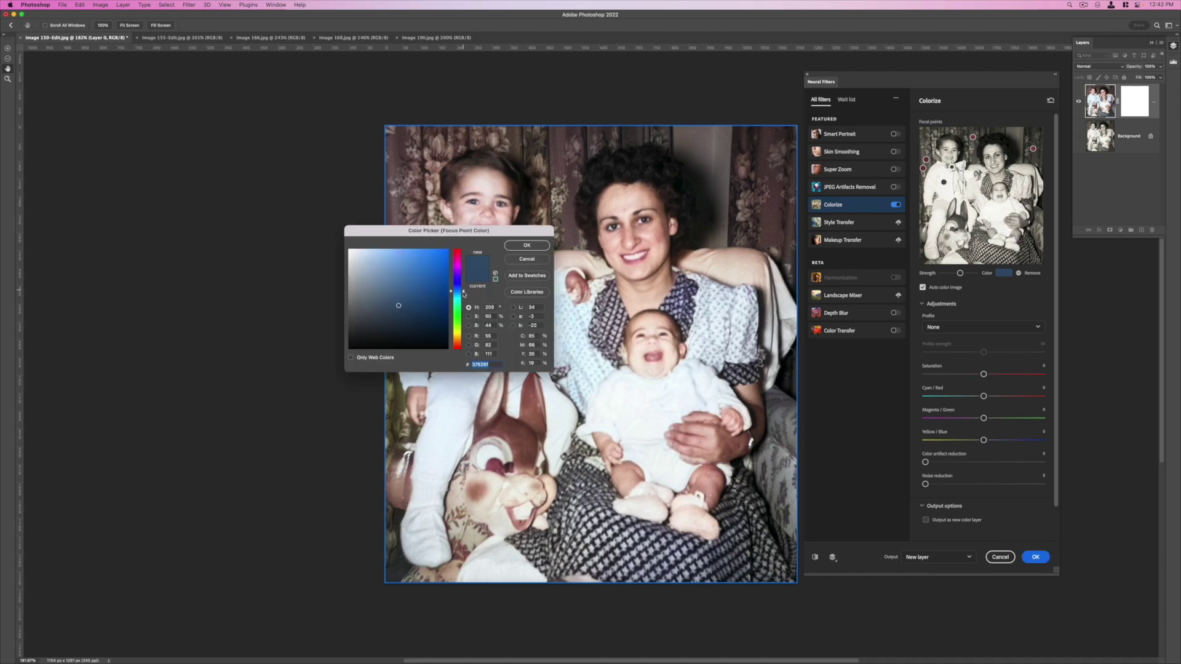
drag(463, 295, 463, 334)
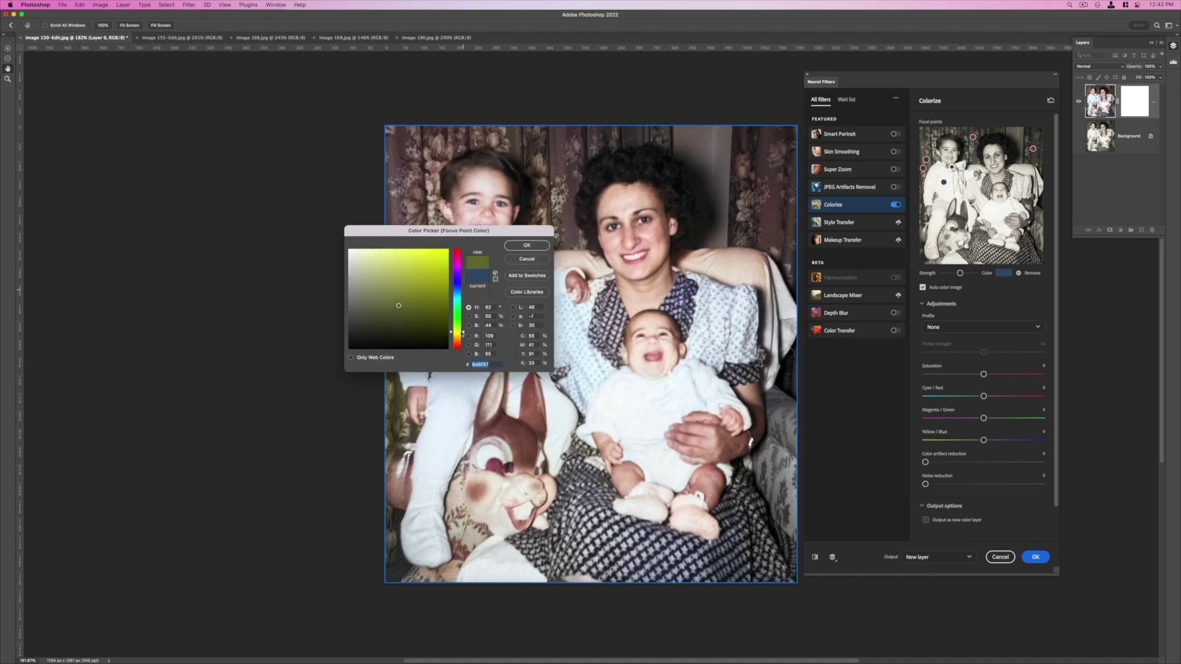
drag(409, 256, 403, 264)
click(544, 245)
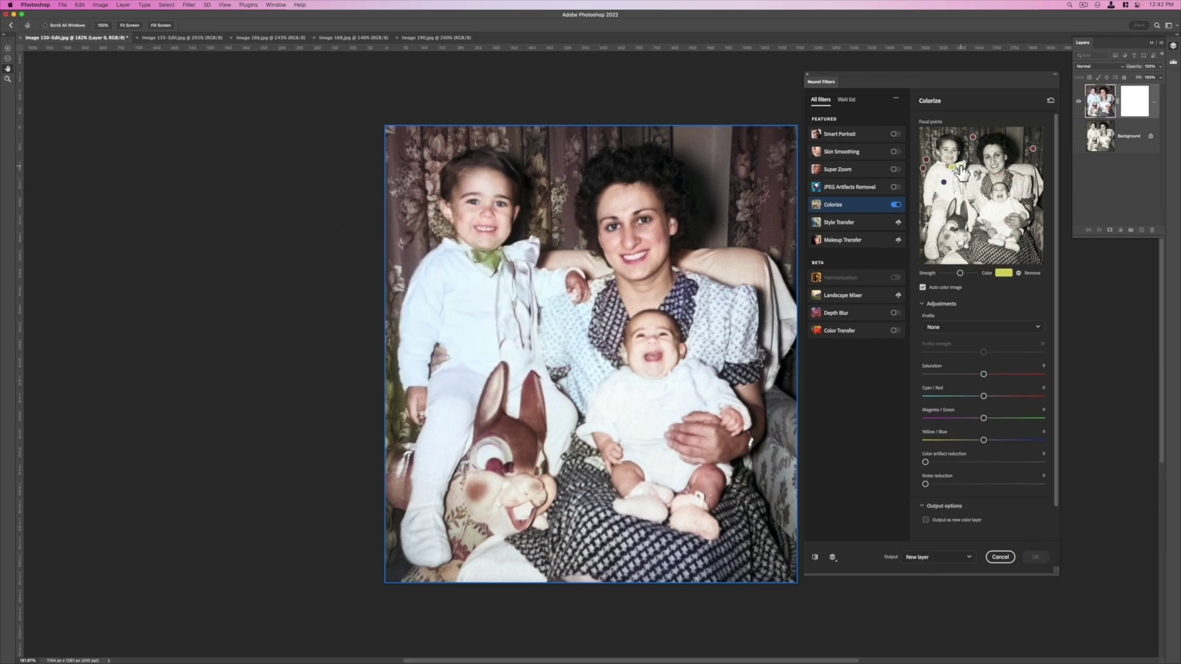
drag(962, 169, 957, 181)
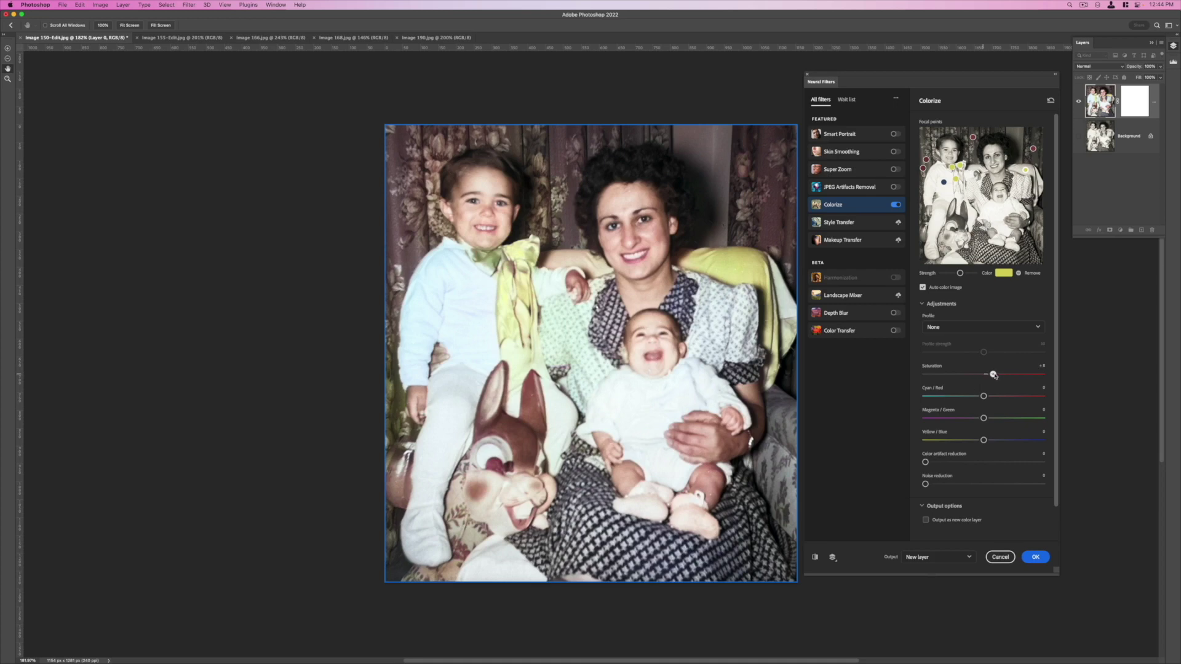
Apply the colorization to a new layer with slightly higher saturation and noise reduction, and compare it with the original
mouse_move(984, 375)
mouse_down()
mouse_move(972, 377)
mouse_move(986, 375)
mouse_move(988, 397)
mouse_move(1005, 397)
mouse_move(991, 376)
mouse_up()
drag(925, 485, 938, 484)
click(1036, 557)
click(1079, 441)
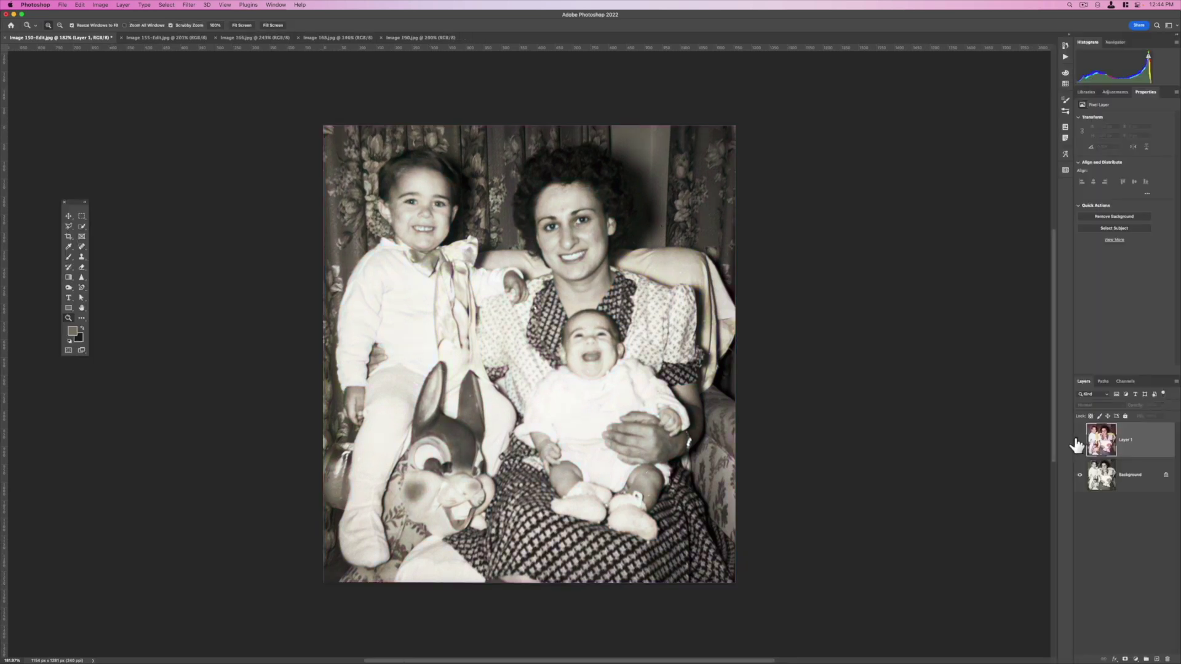
click(1079, 441)
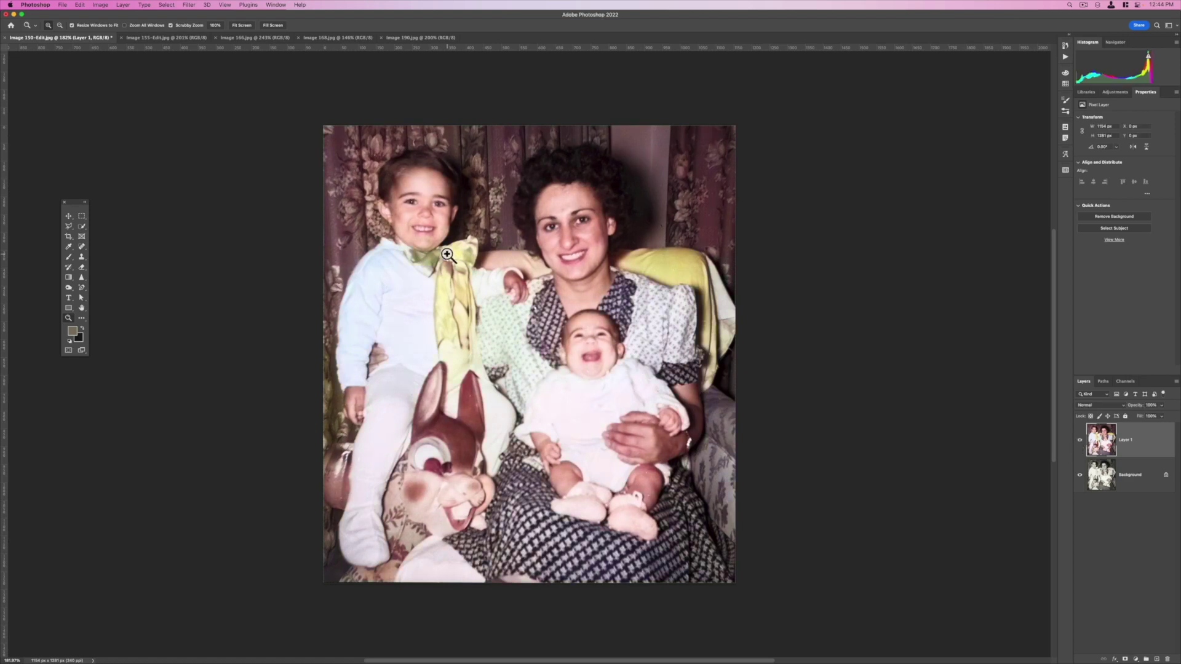
Save the colorized photo to the Desktop in Photoshop format, named "Mom and" plus the boy's first name
click(62, 4)
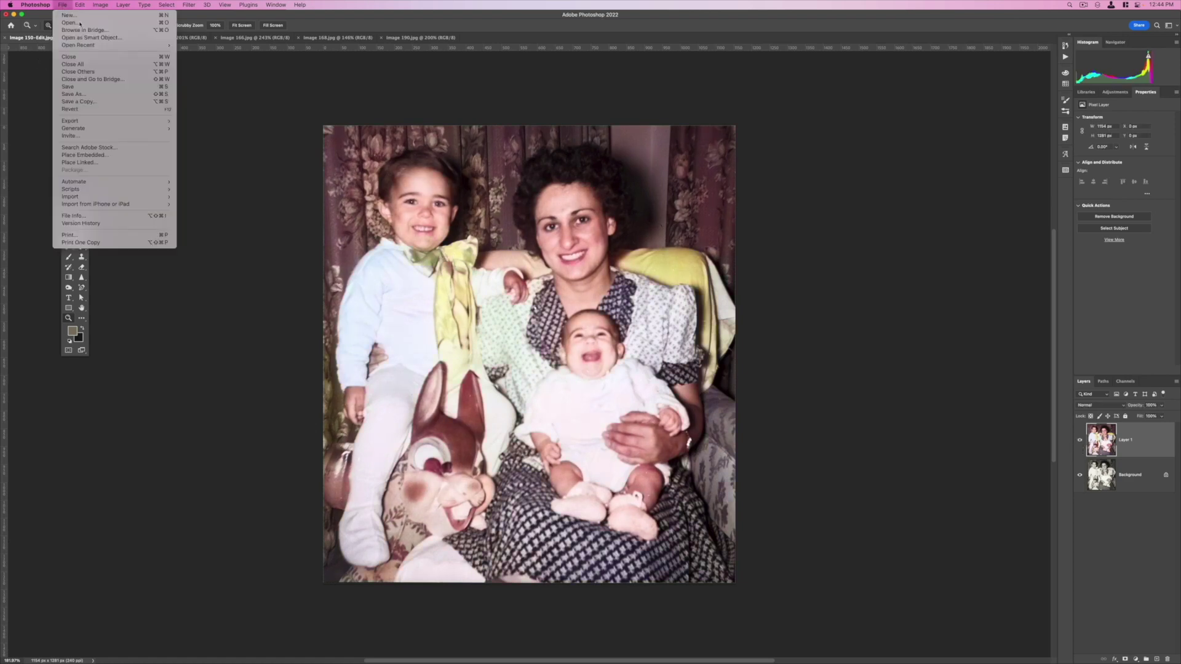
click(104, 87)
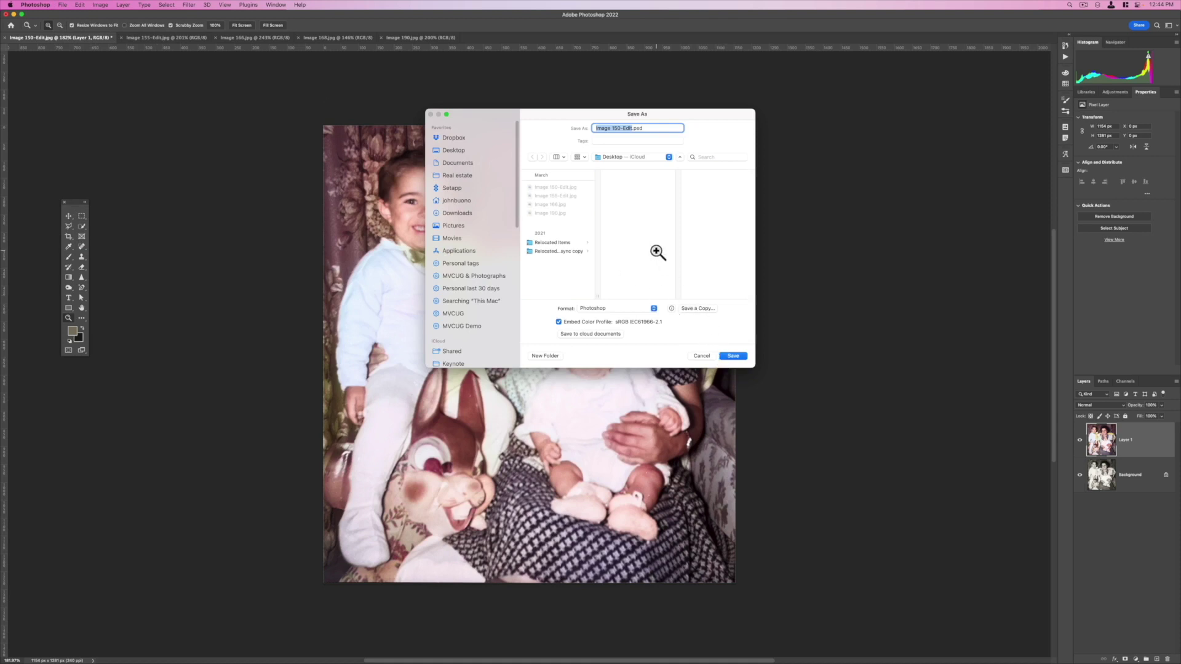
text(Mom)
text( and Johnny)
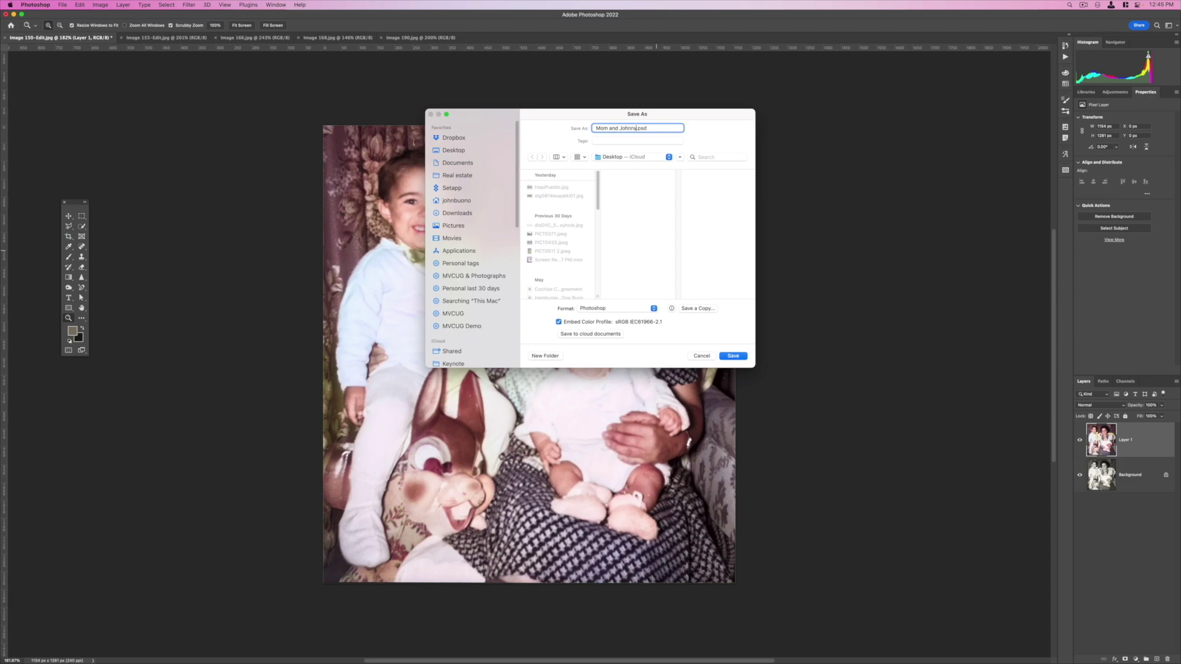
key(Return)
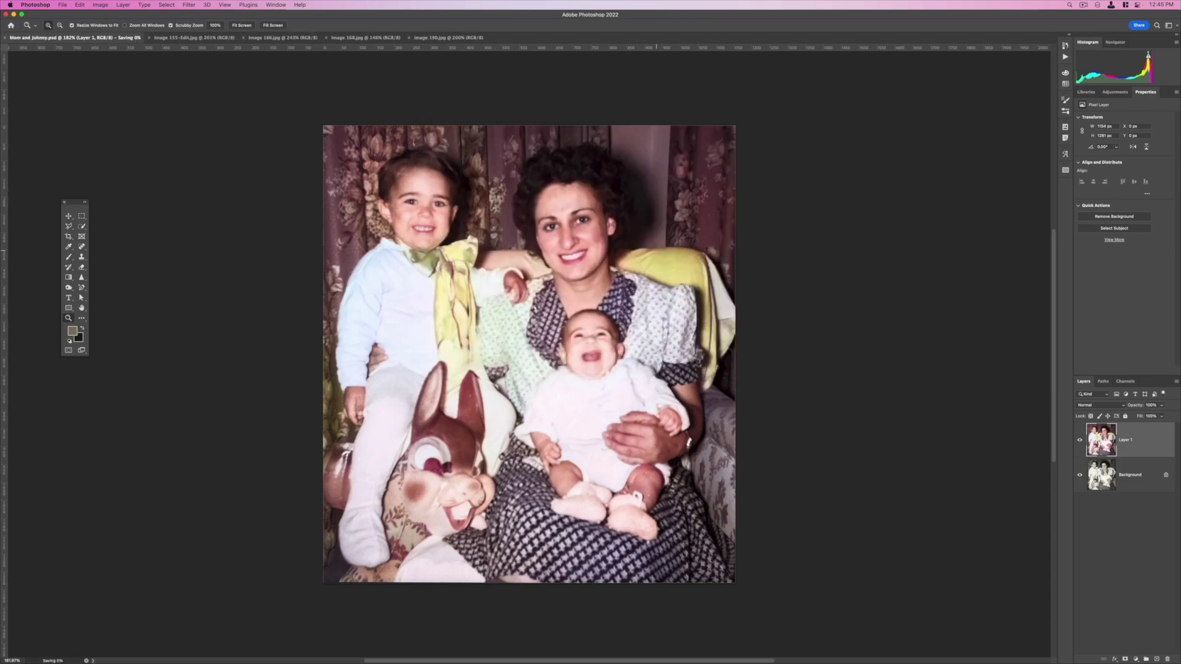
Colorize the photo of the father with two children using the Colorize neural filter, output to a new layer
click(172, 38)
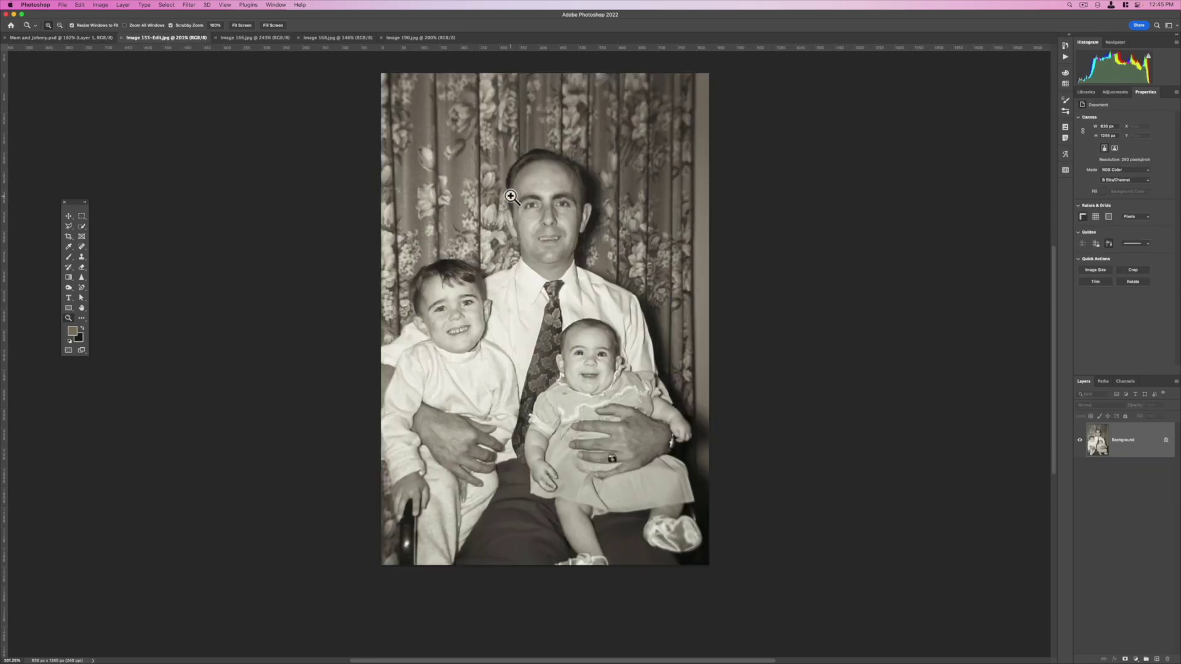
click(190, 5)
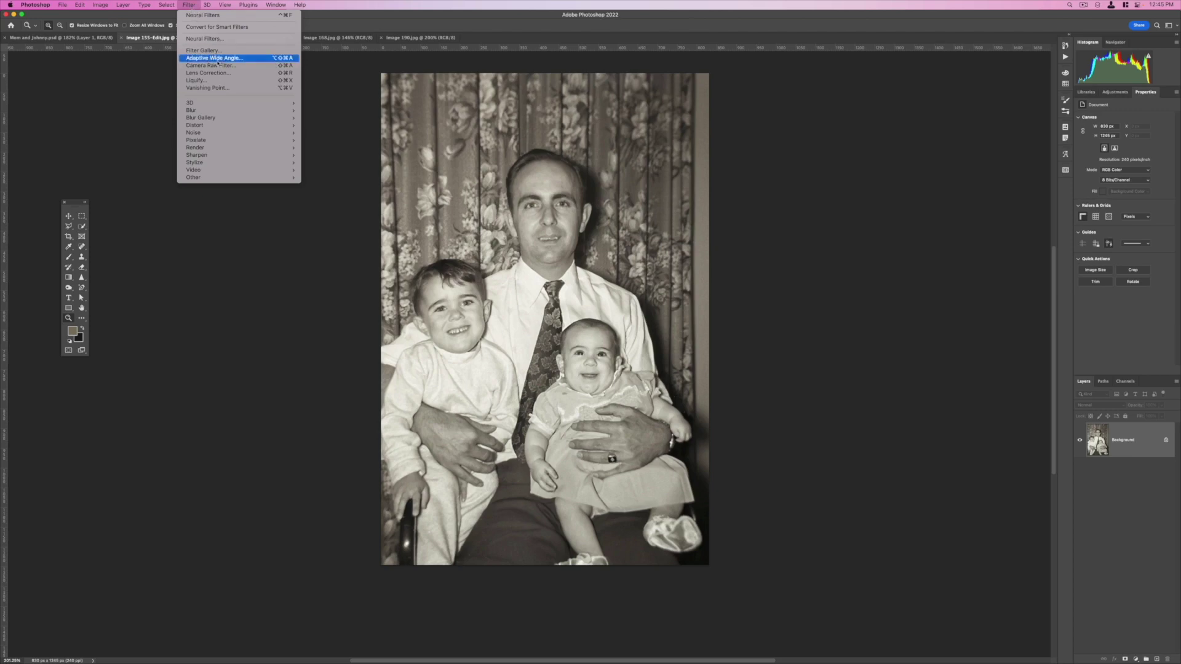
click(216, 39)
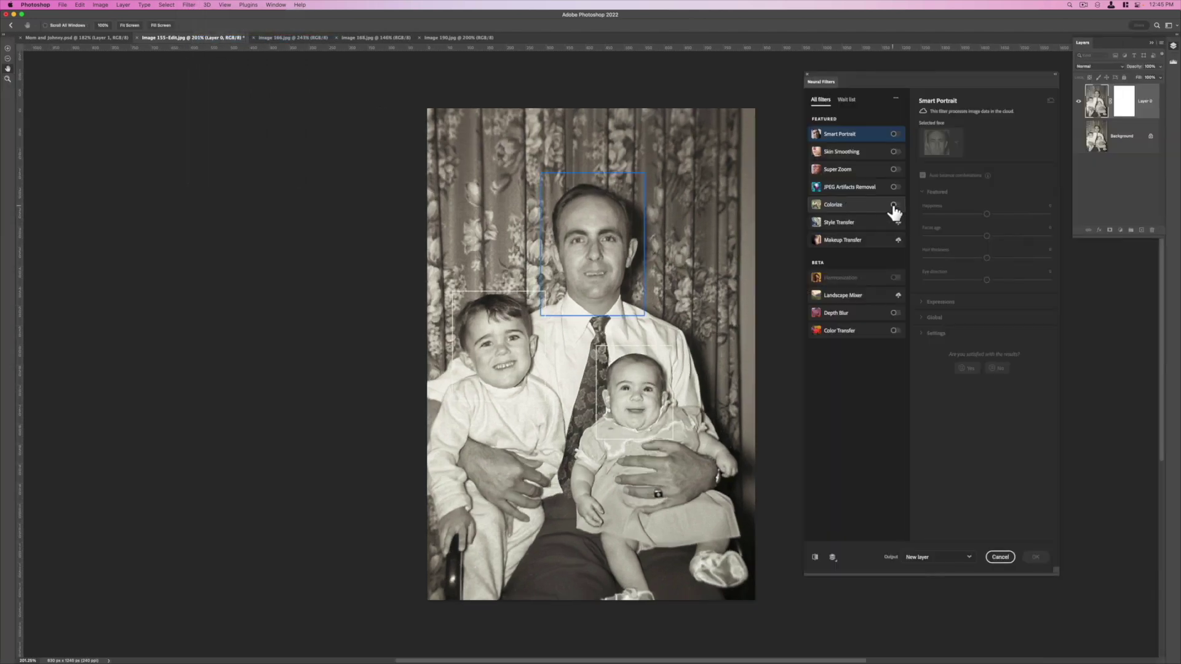
click(895, 205)
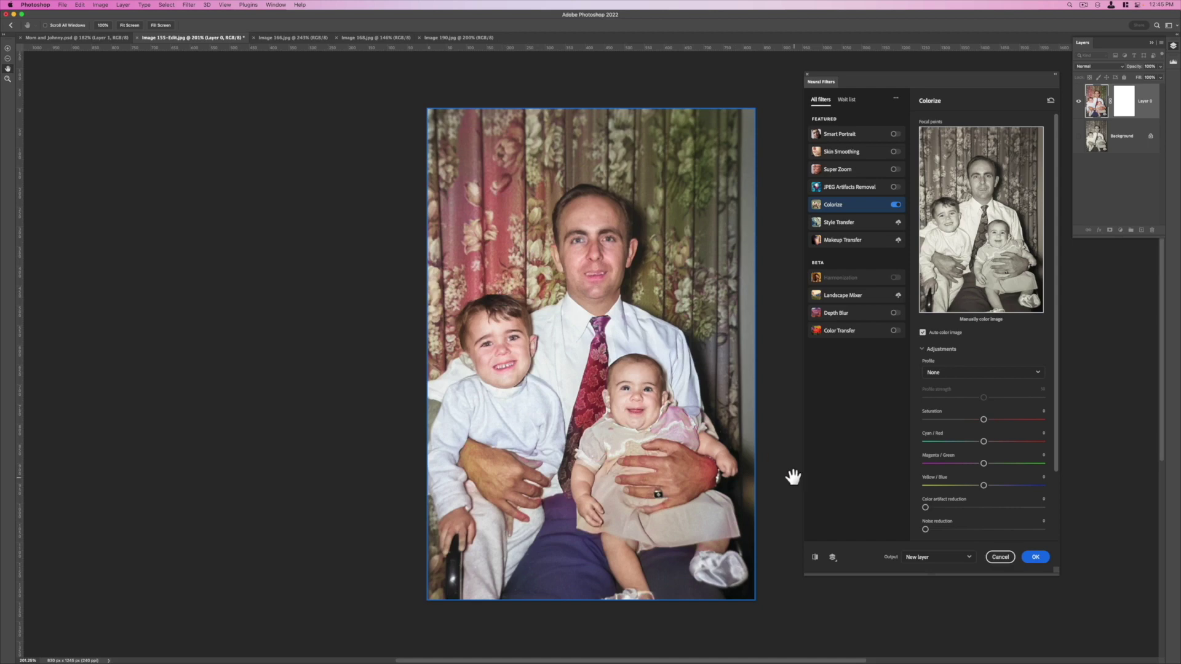
click(1036, 558)
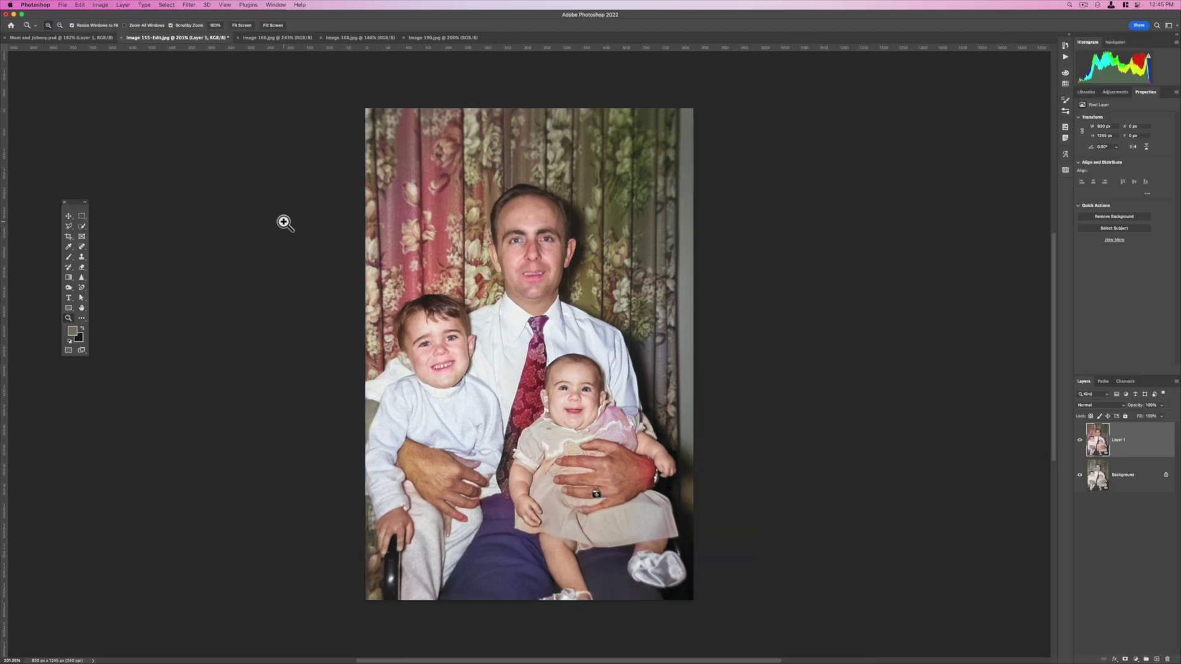
Save the father's colorized photo in Photoshop format, named "dad and" plus the boy's first name
click(62, 4)
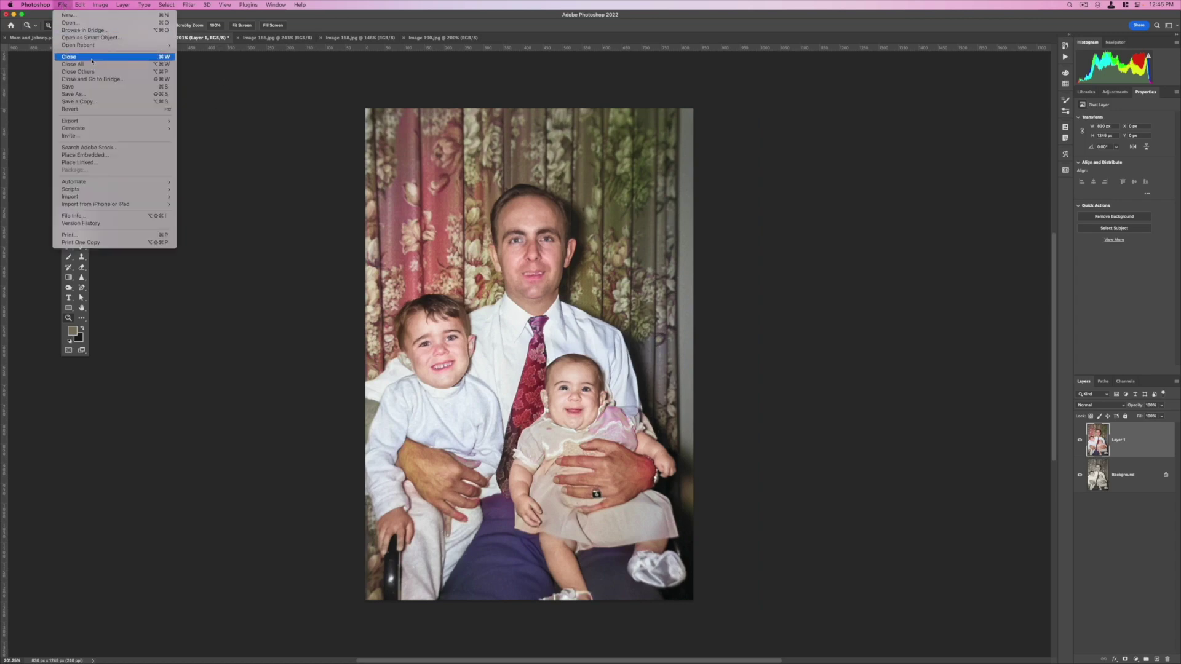
click(98, 86)
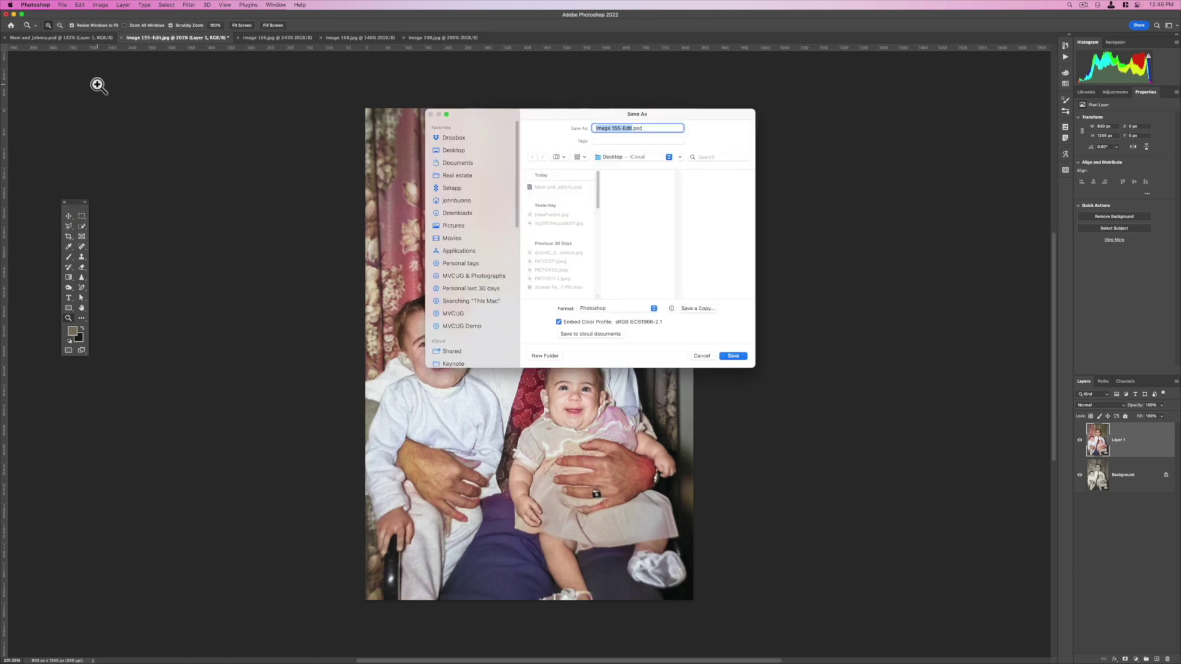
text(dad and johnny)
key(Return)
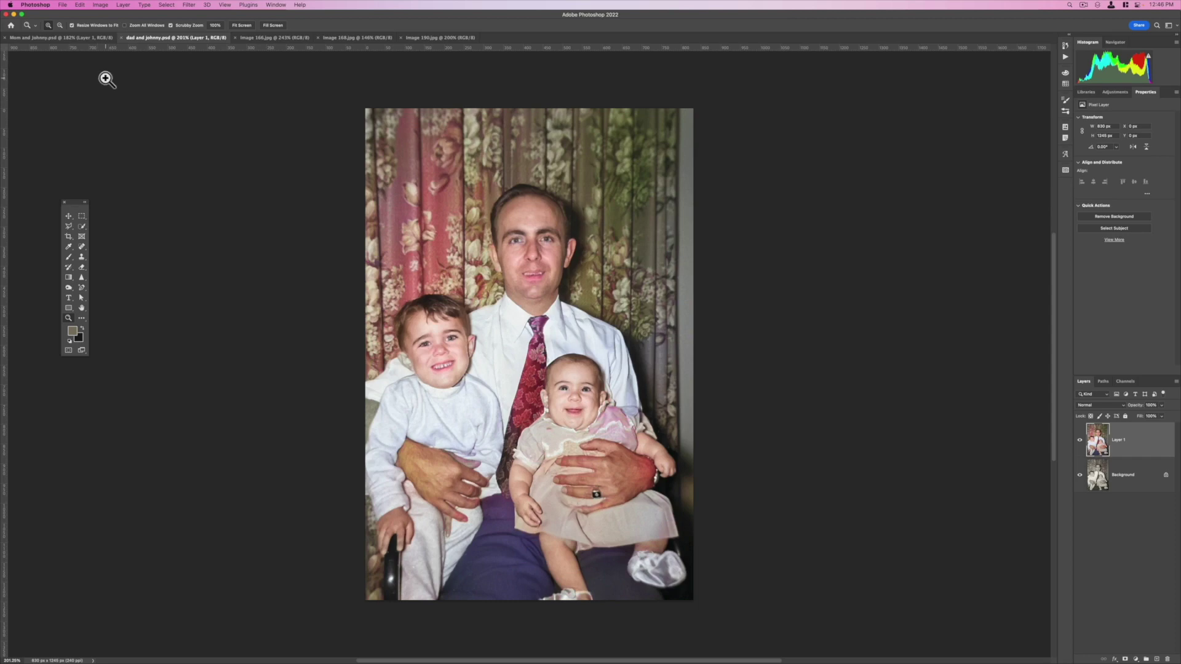
Enable the Colorize neural filter on the photo of the boy in the toy car
click(259, 39)
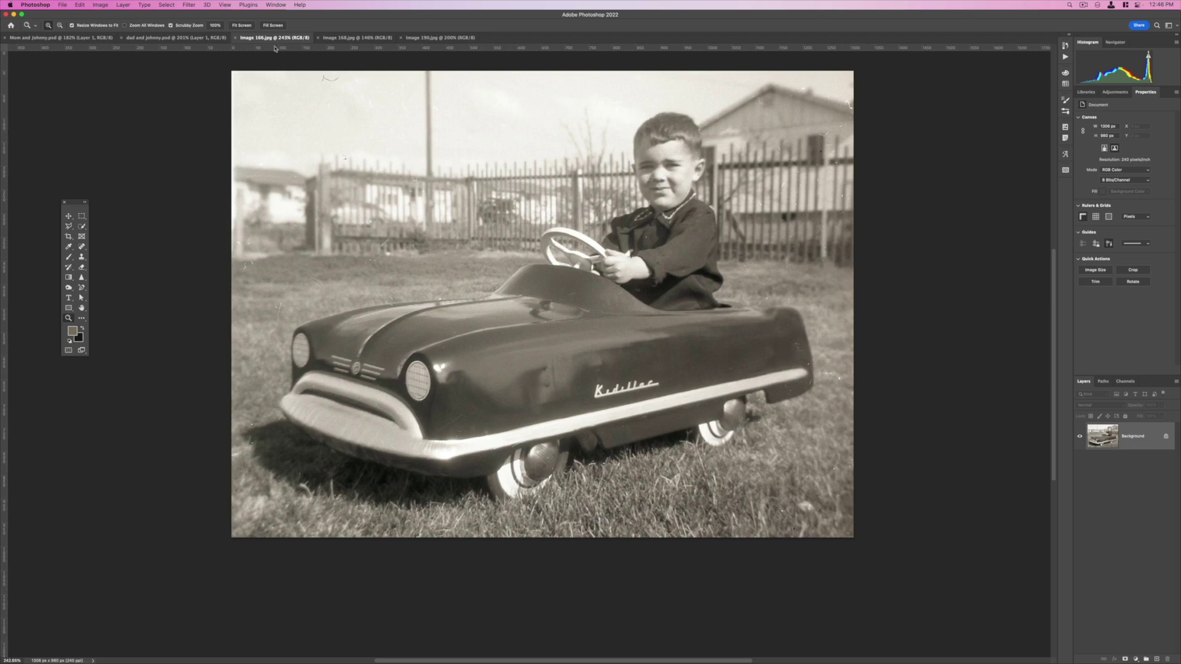
click(192, 5)
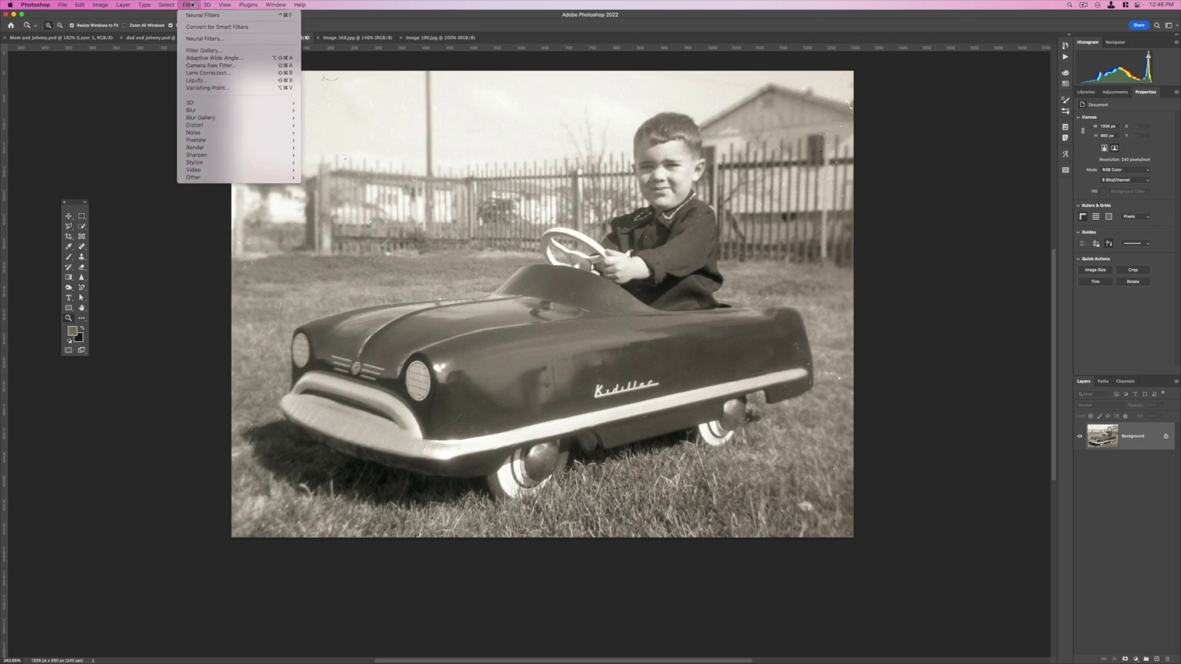
click(212, 41)
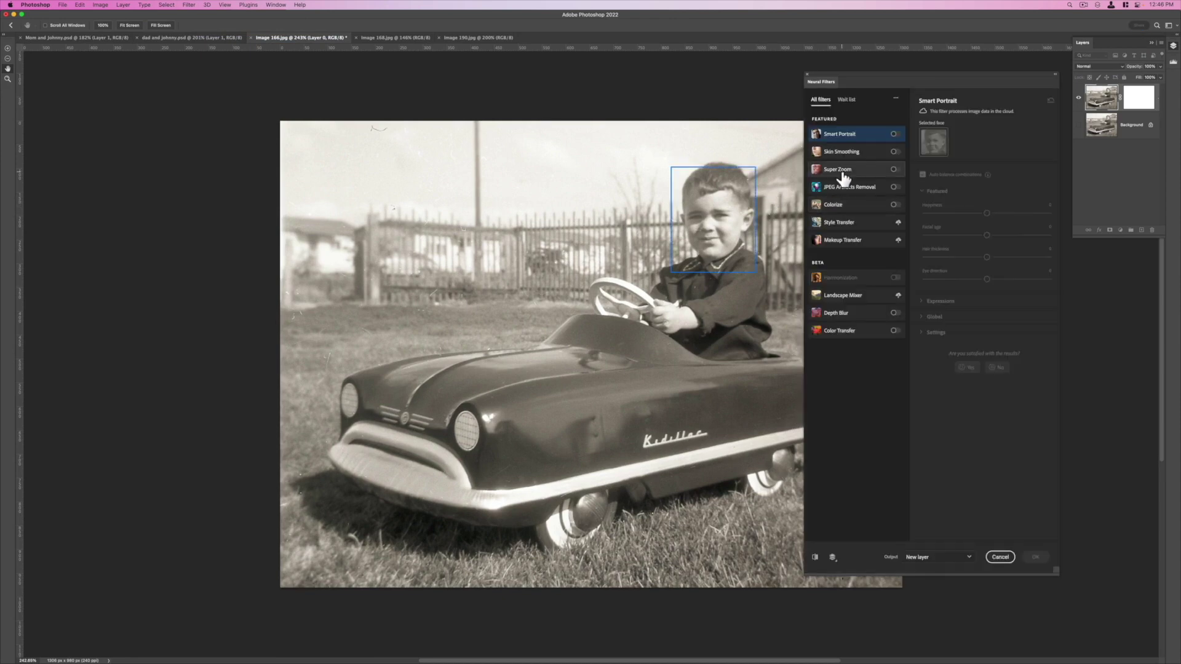
click(894, 205)
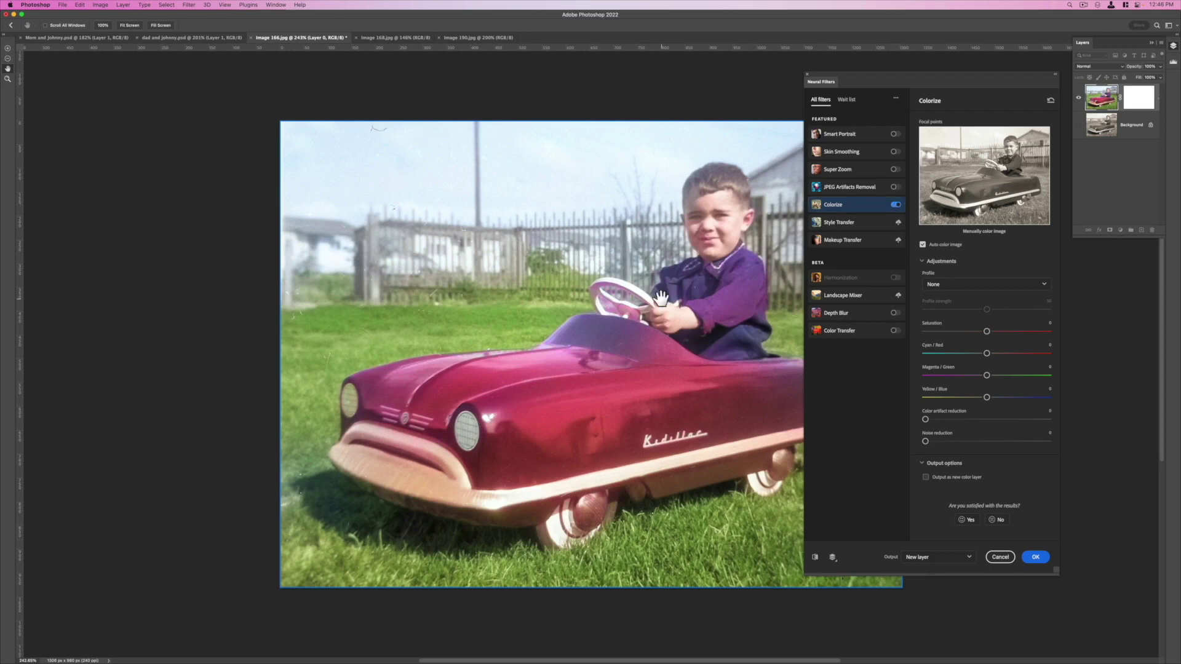
Raise the Colorize saturation slightly and add a medium-blue focal point on the boy's jacket
scroll(592, 254, right, 5)
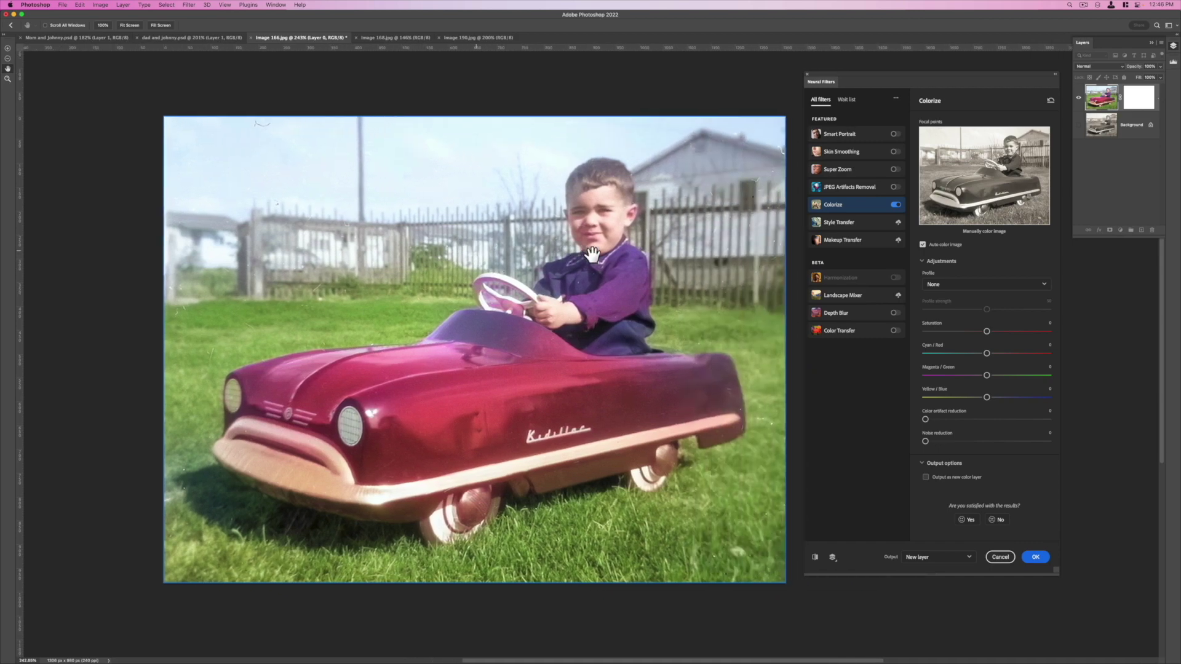
scroll(591, 255, down, 2)
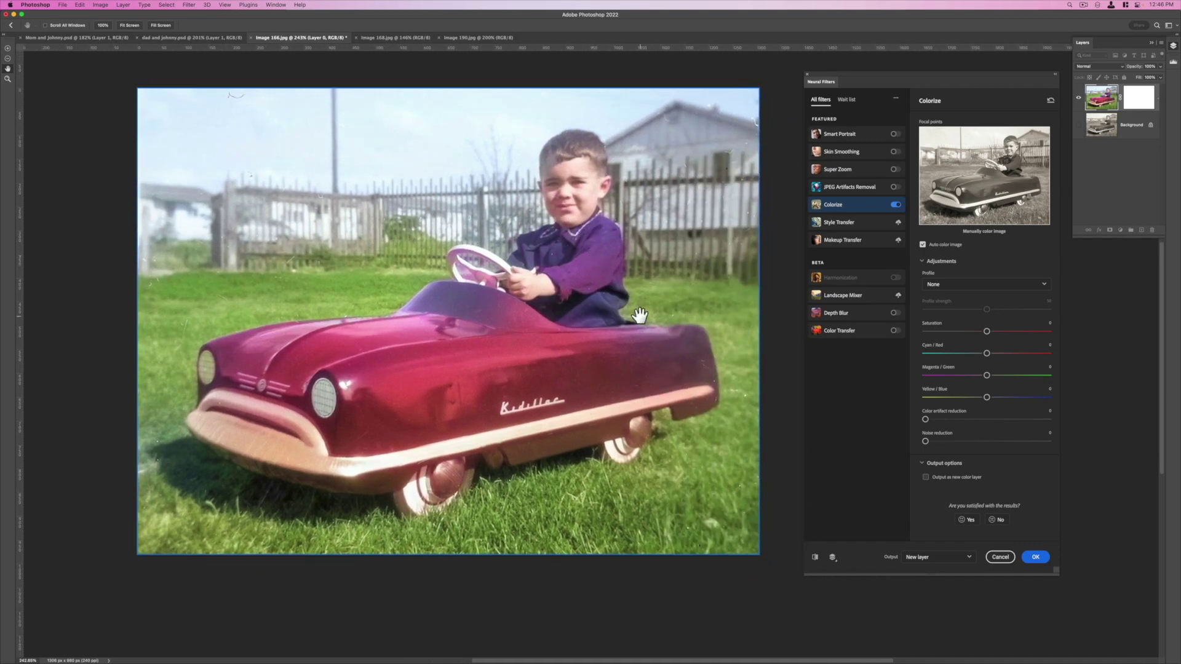
drag(986, 332, 993, 332)
click(1015, 169)
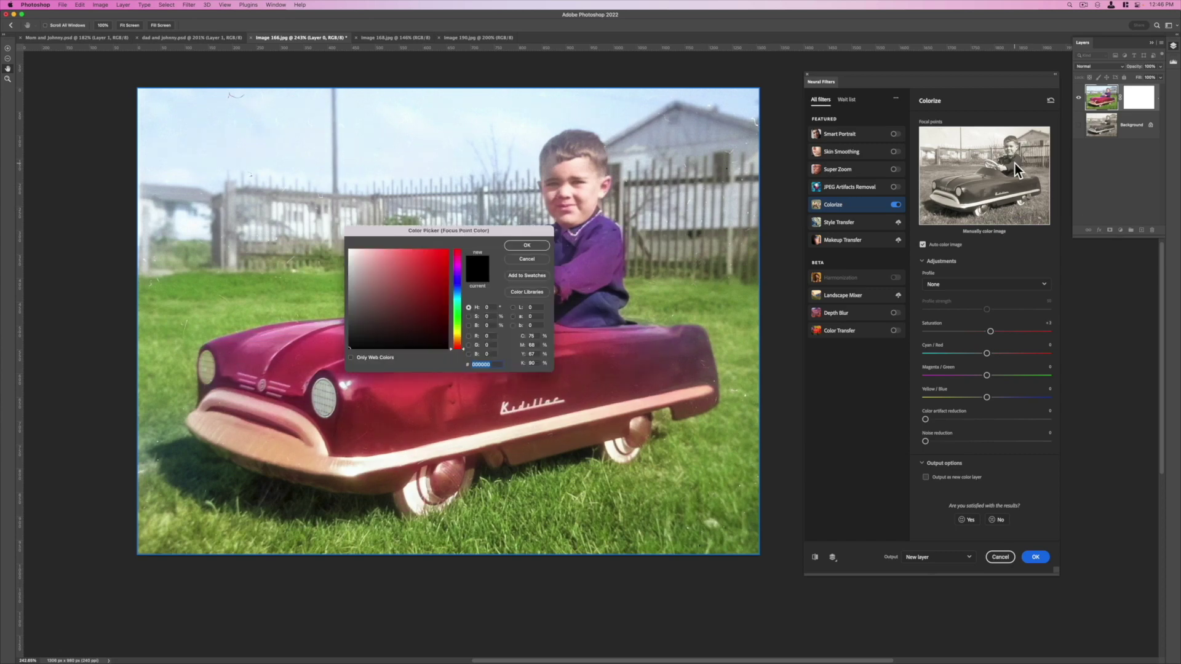
click(457, 287)
click(412, 284)
drag(412, 284, 413, 274)
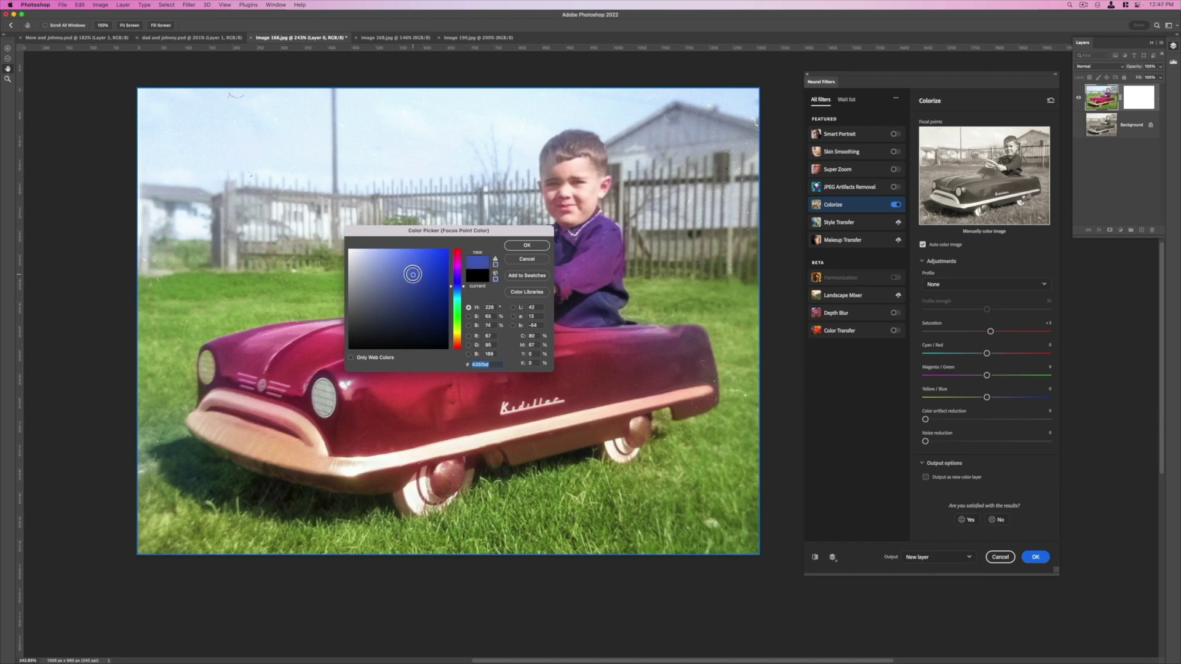
click(526, 245)
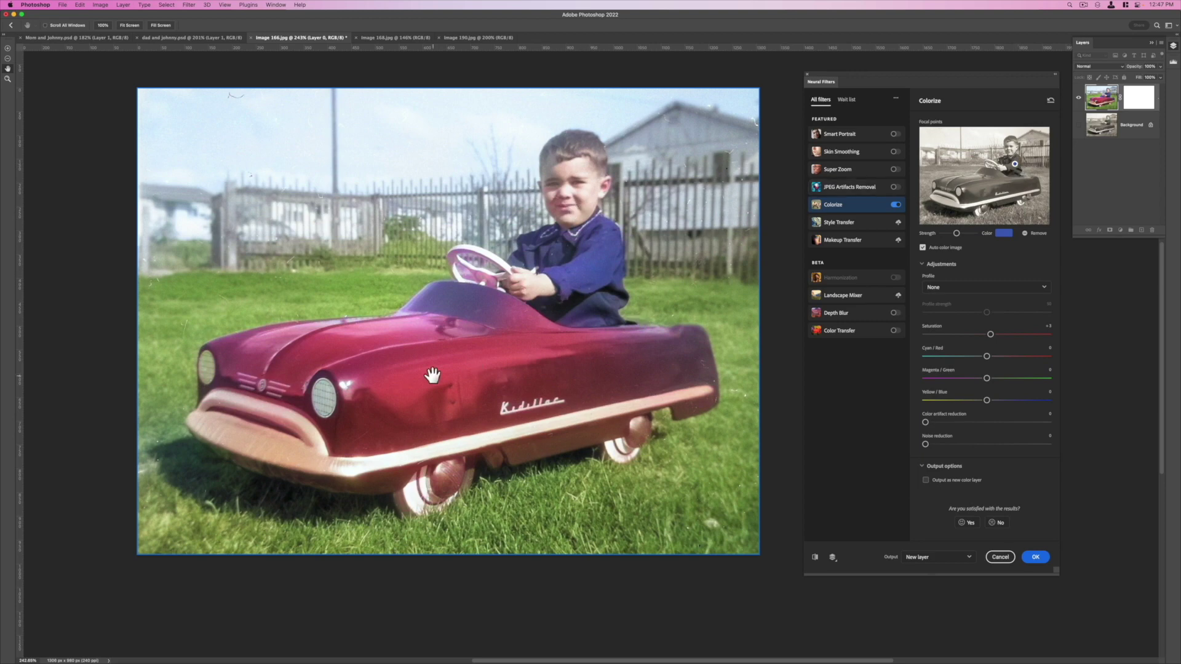
Add a focal point in the same blue on the toy car's body and apply the filter to a new layer
click(979, 188)
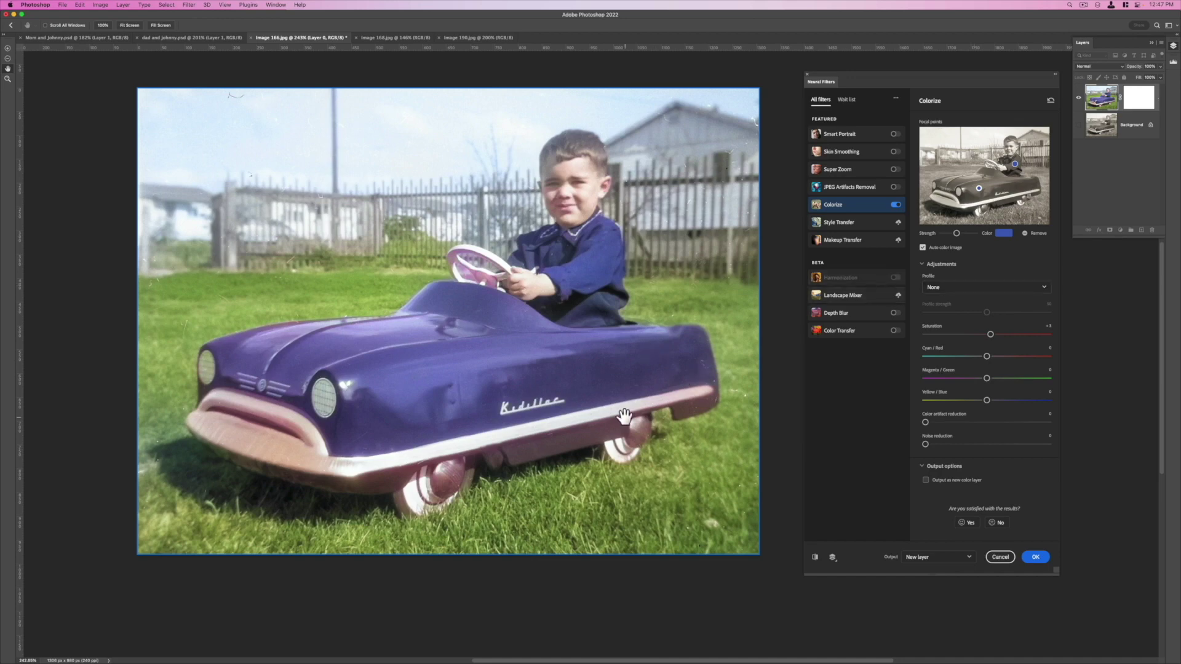
click(1036, 557)
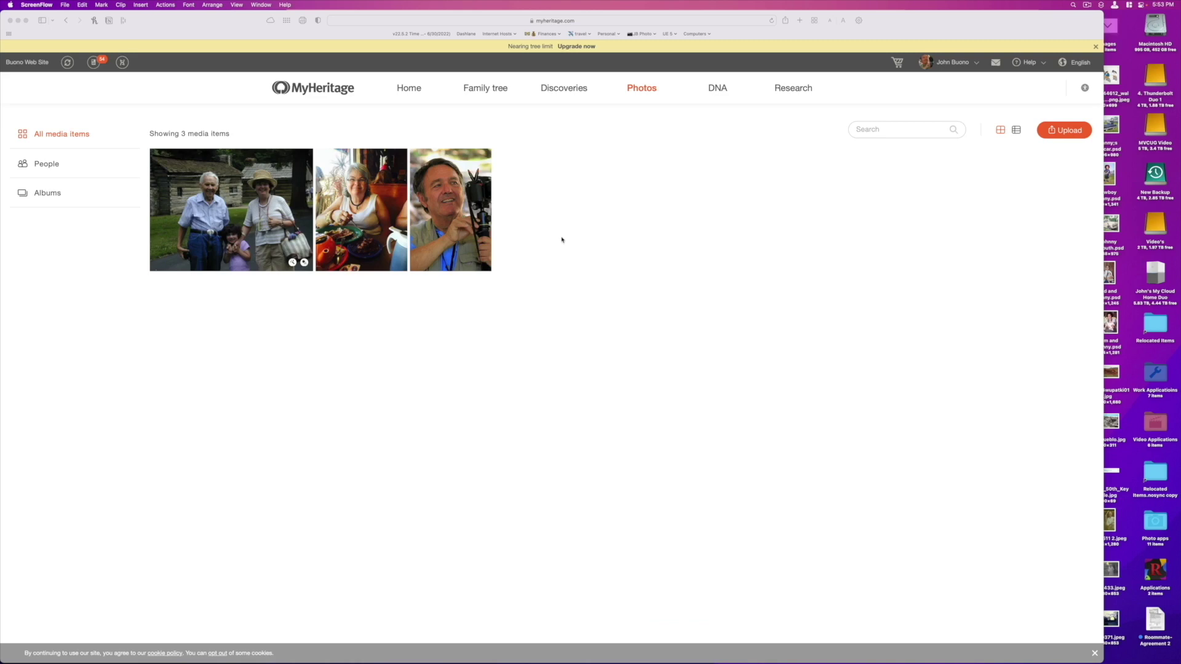
On the MyHeritage website in Safari, colorize young Mom_.jpg from the August meeting folder and reveal the full color version in the comparison
click(641, 91)
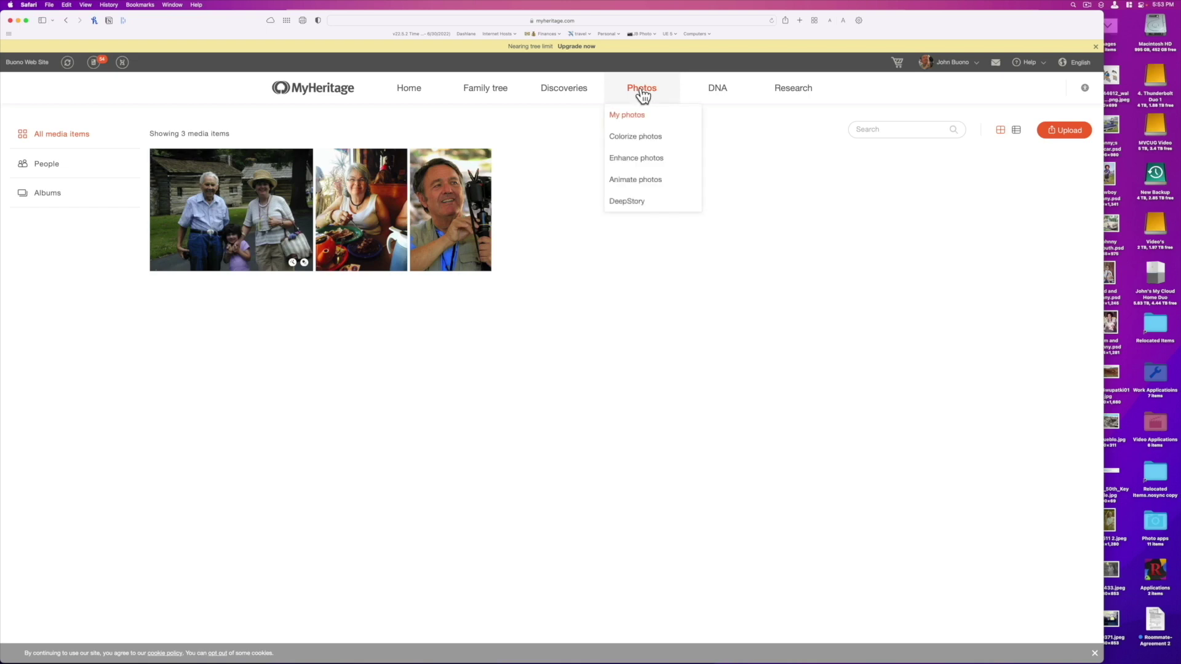
click(645, 137)
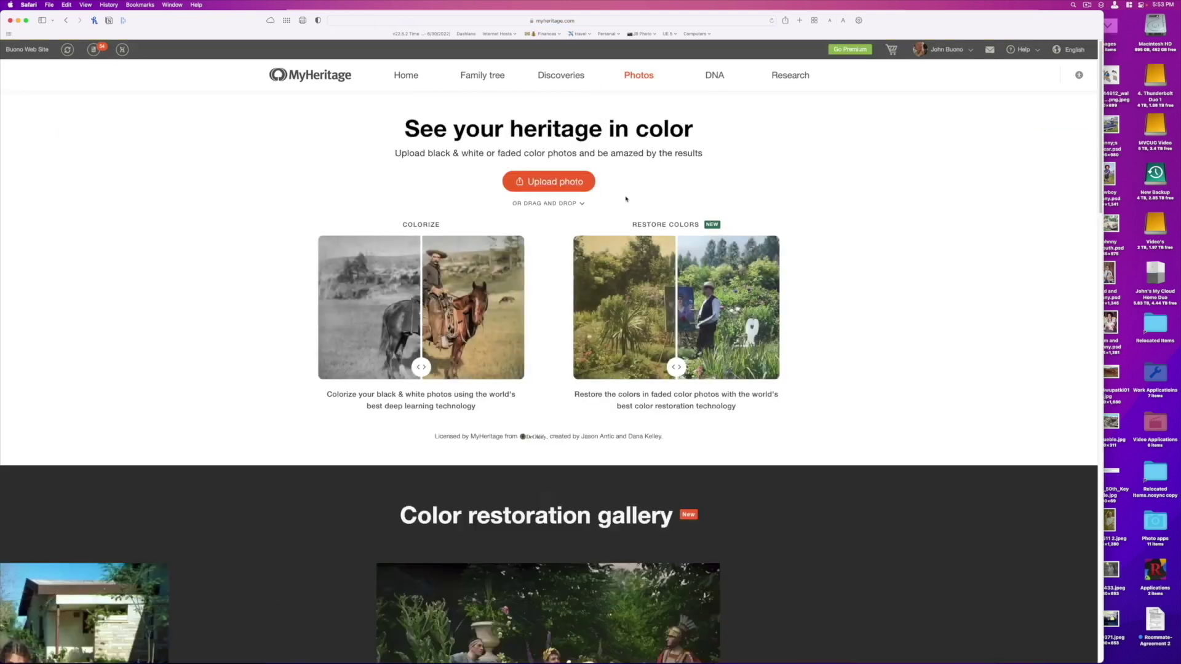
click(567, 182)
click(355, 243)
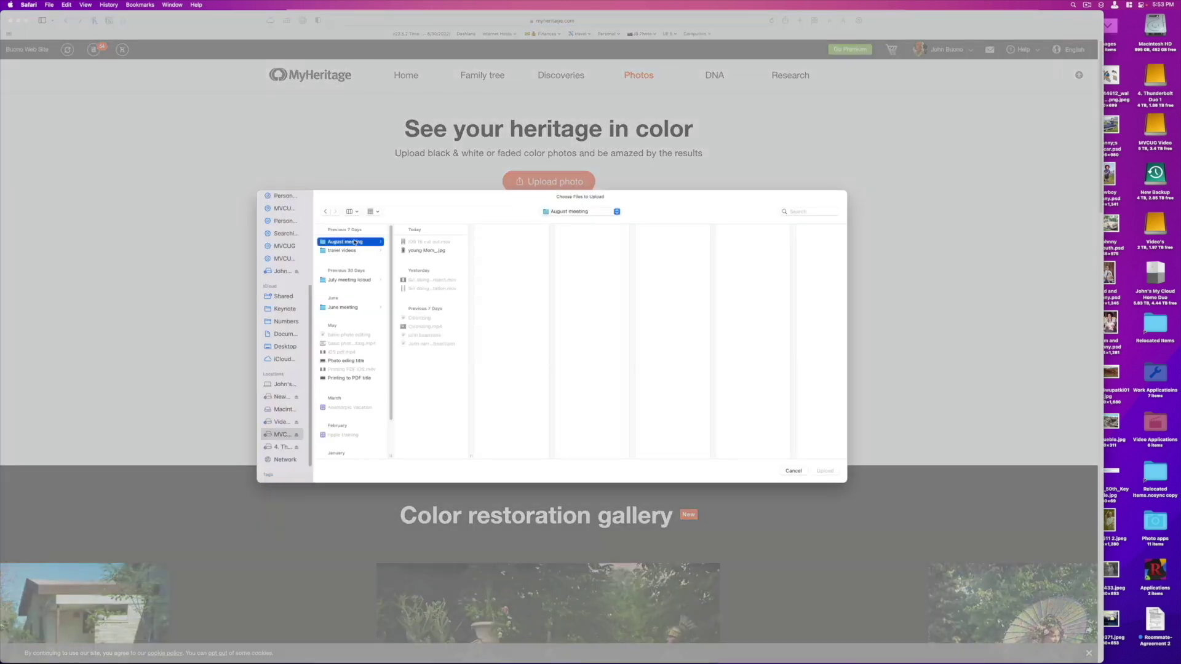
click(434, 251)
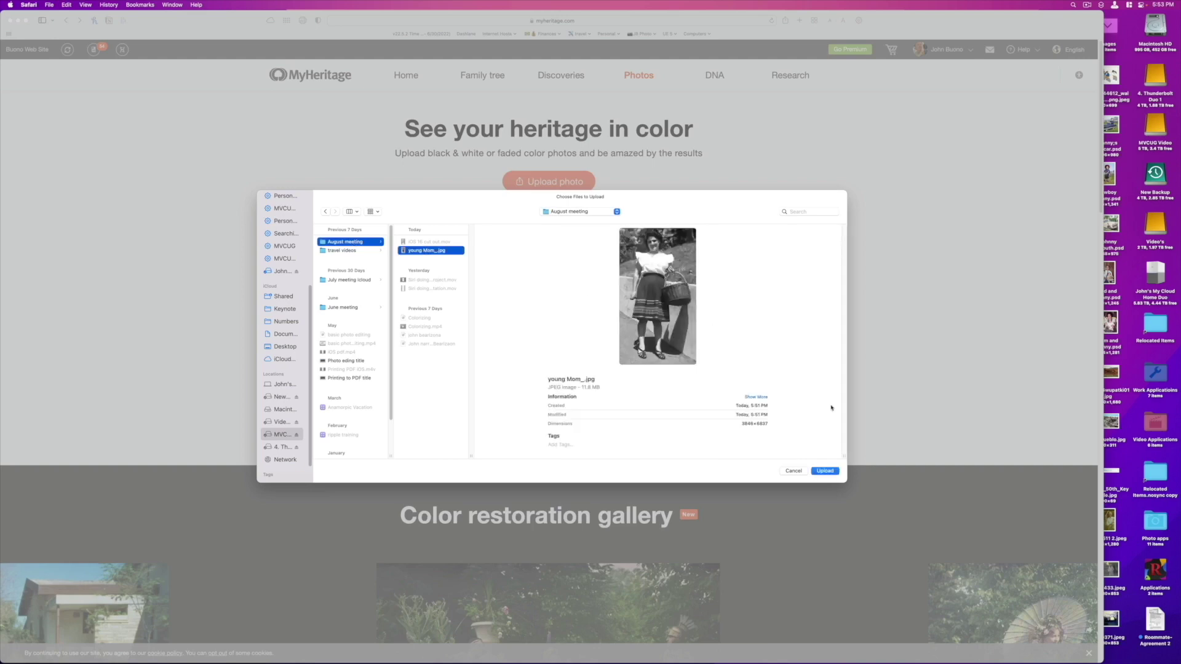
click(825, 471)
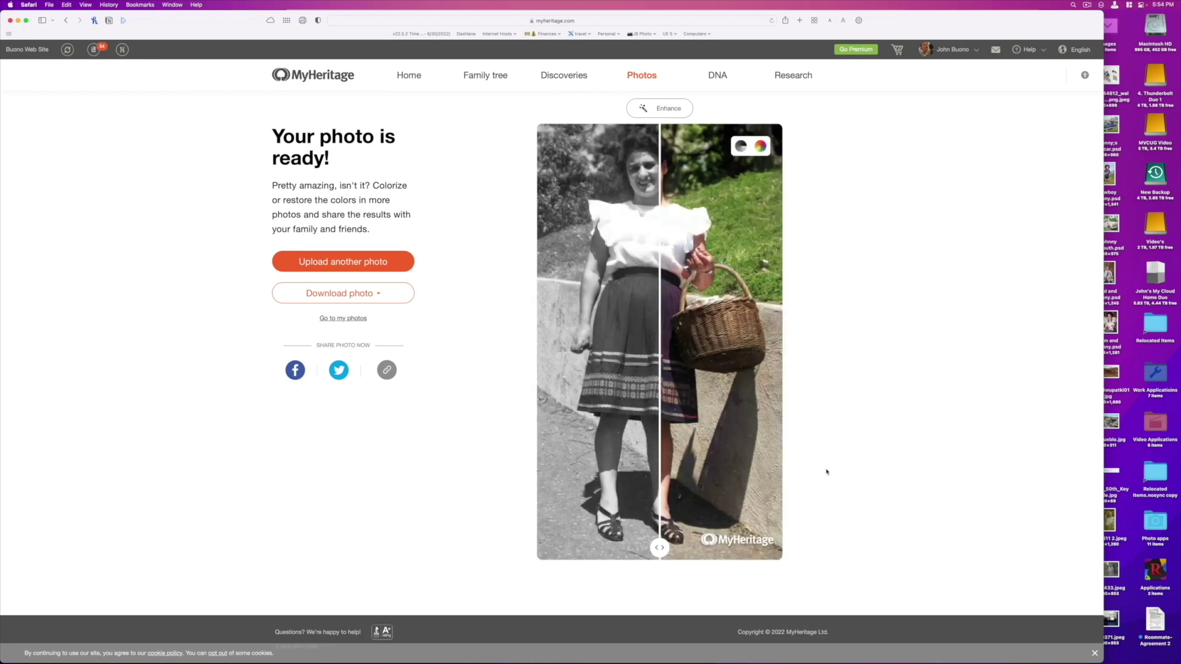
drag(657, 549, 525, 564)
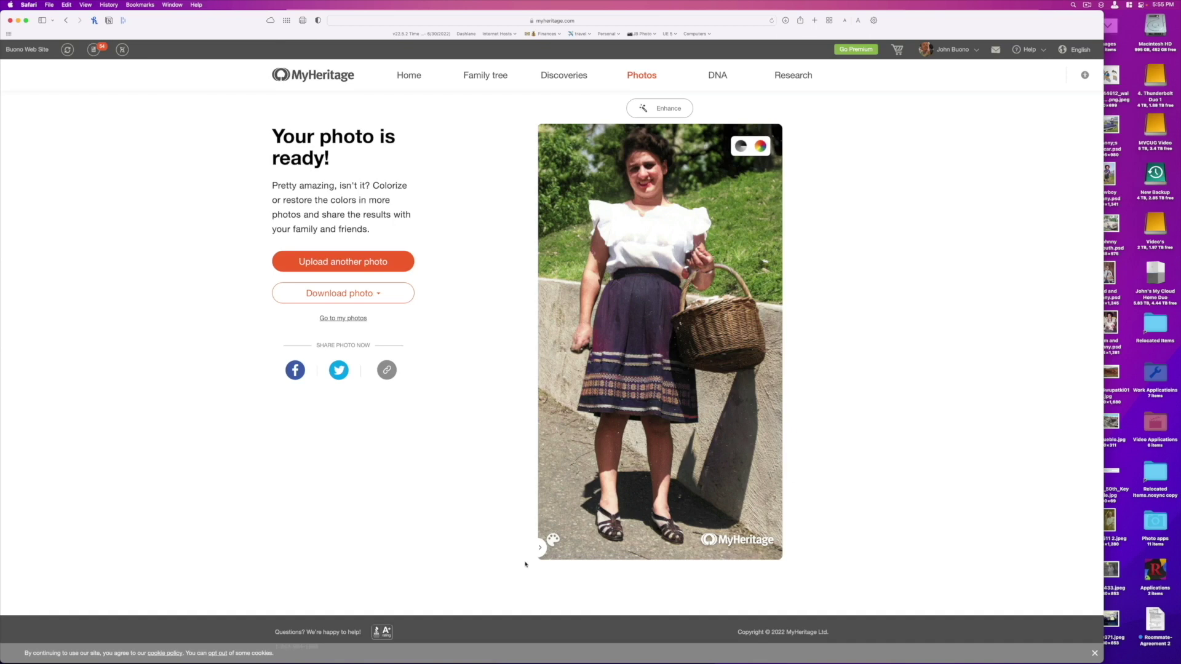
Open MyHeritage's photo animation feature and upload a family photo to animate
mouse_move(642, 76)
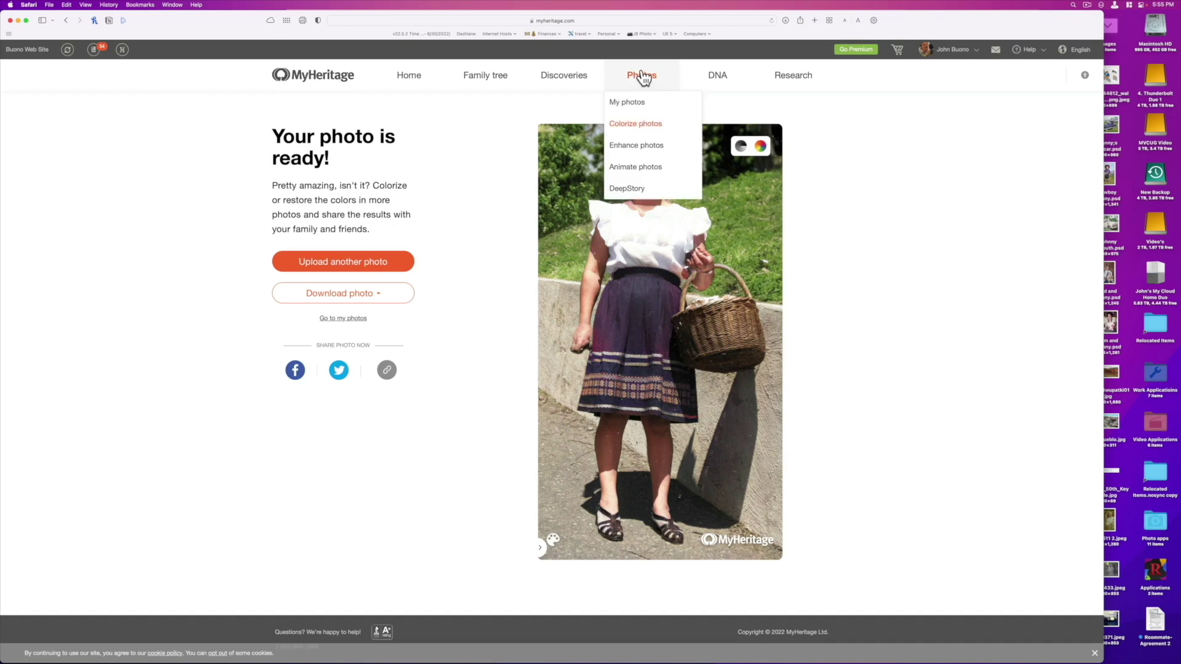
click(650, 172)
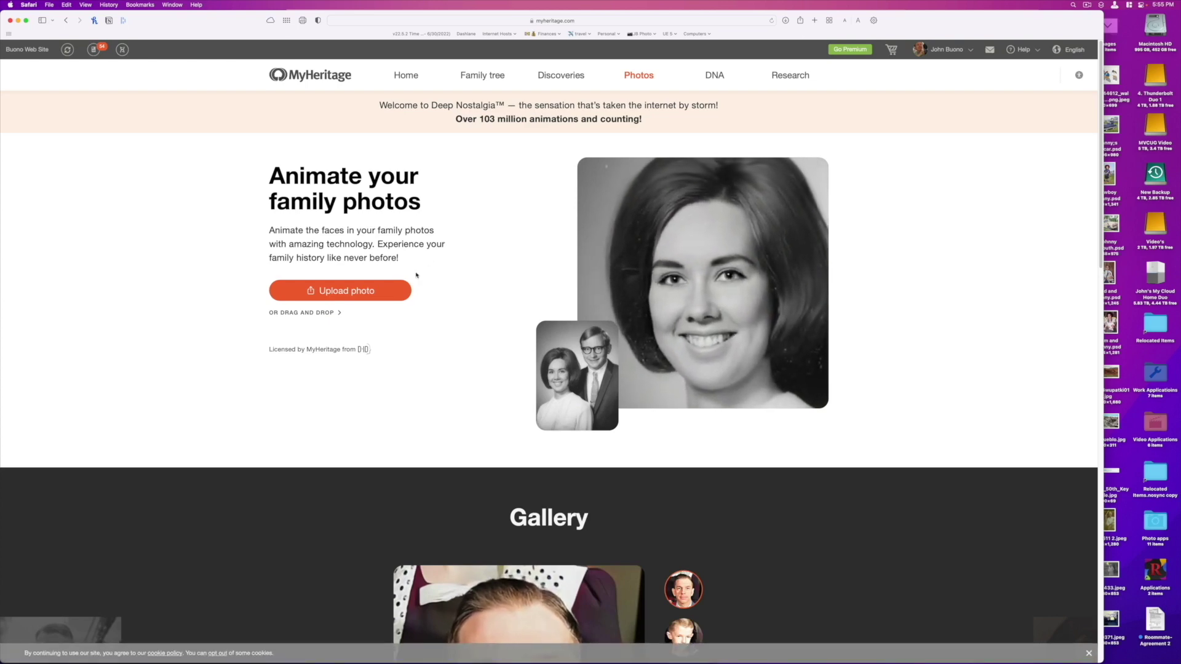
click(352, 295)
click(826, 470)
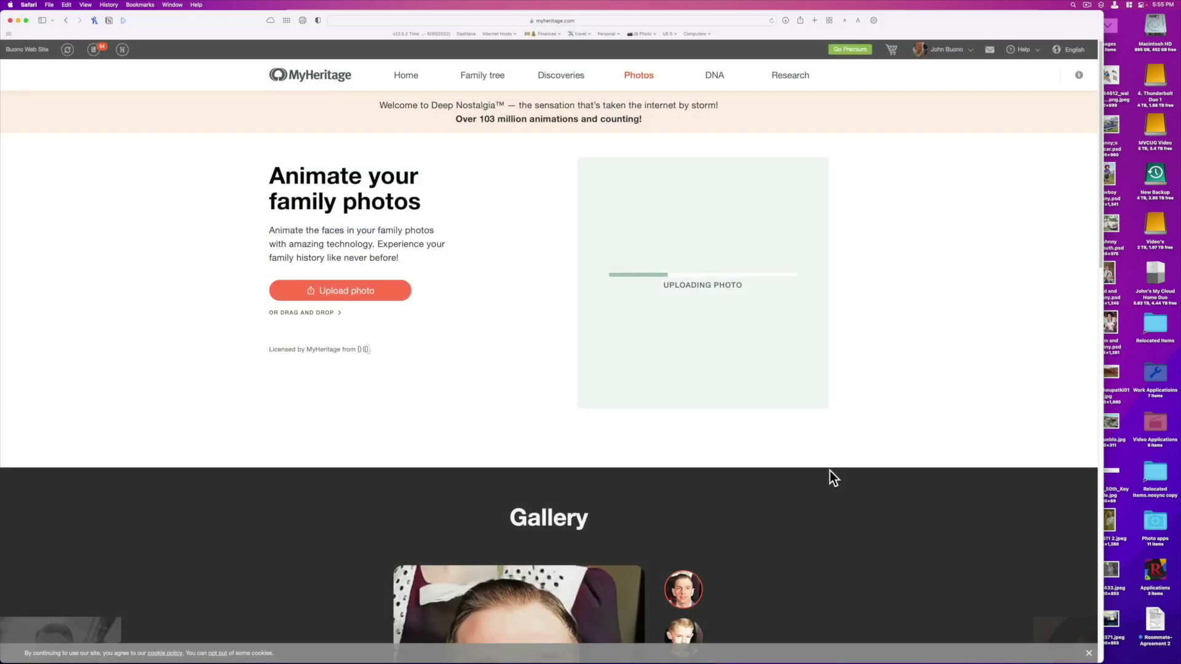